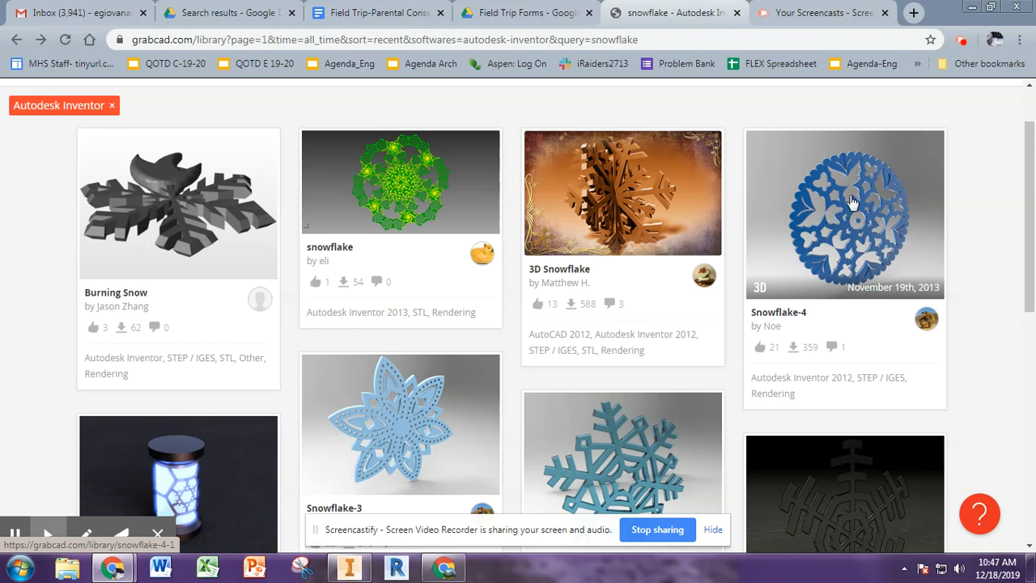
# Browse the Autodesk Inventor snowflake models in the GrabCAD library for design ideas
pyautogui.scroll(-1, 650, 407)
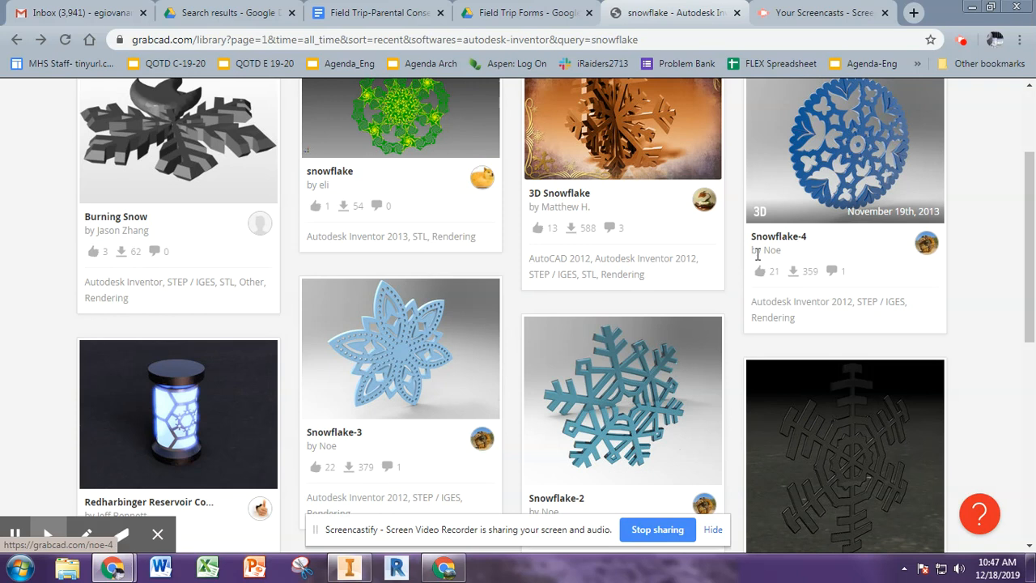
pyautogui.scroll(-1, 693, 310)
pyautogui.scroll(3, 696, 312)
pyautogui.scroll(-1, 697, 312)
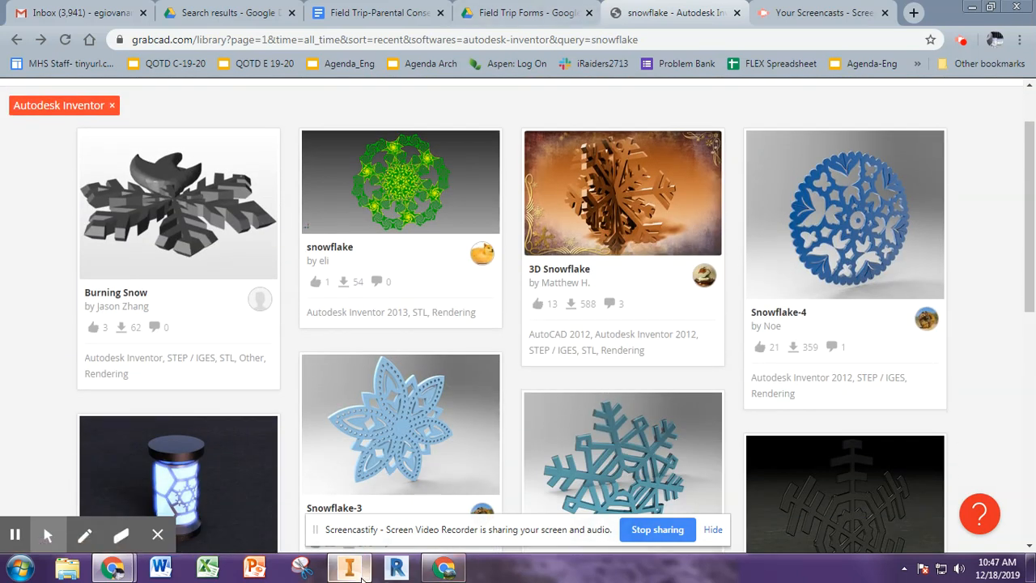
# Switch to Autodesk Inventor, hide the screen-sharing notice, and open Sketch3 of the snowflake starter file for editing
pyautogui.click(362, 576)
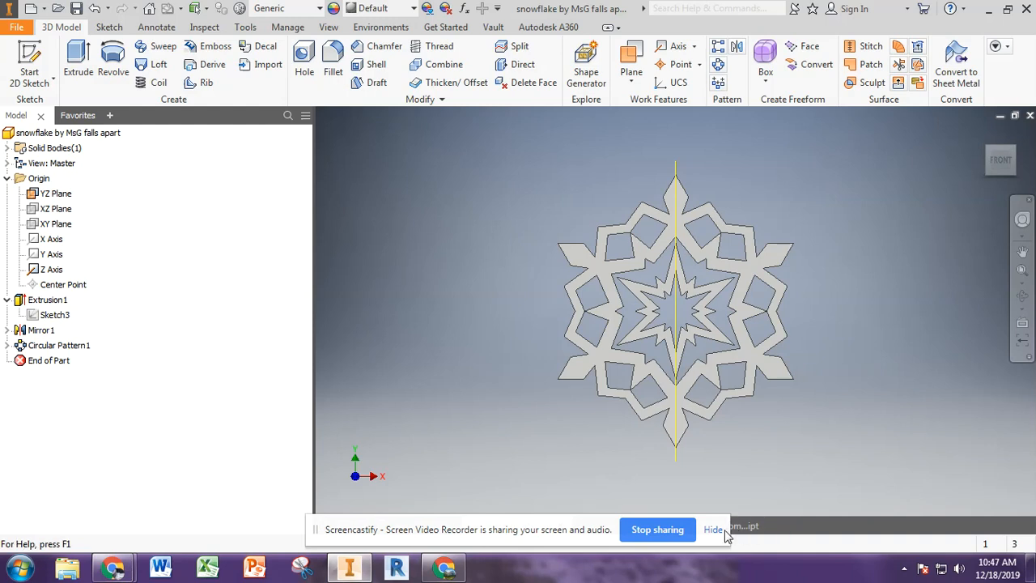
pyautogui.click(720, 530)
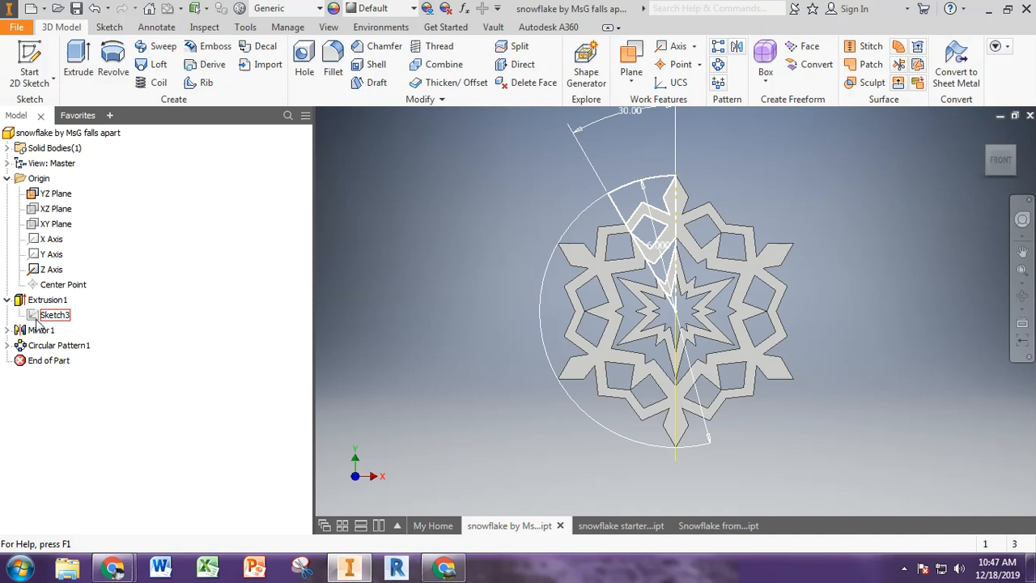
pyautogui.click(615, 527)
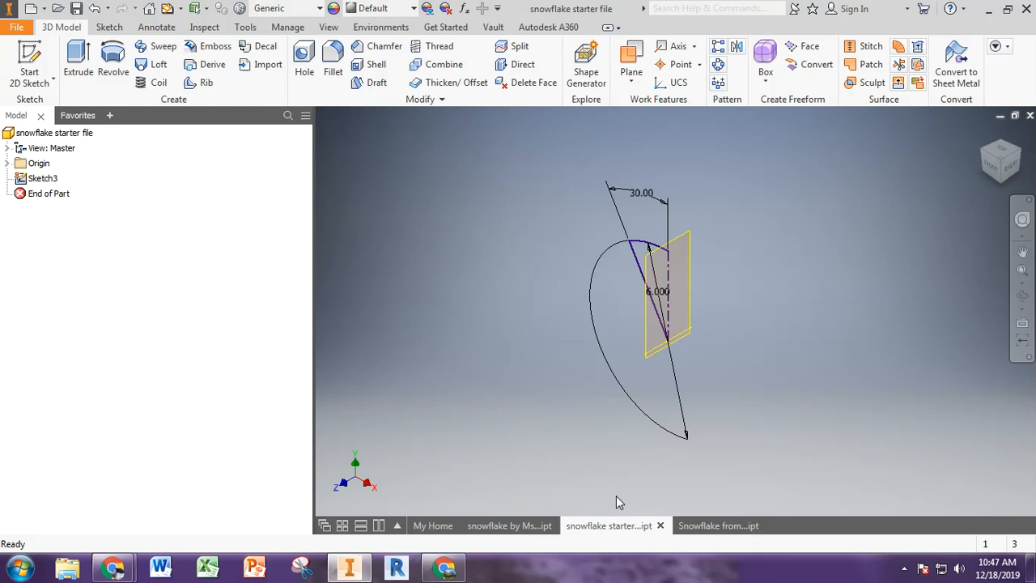
pyautogui.doubleClick(42, 178)
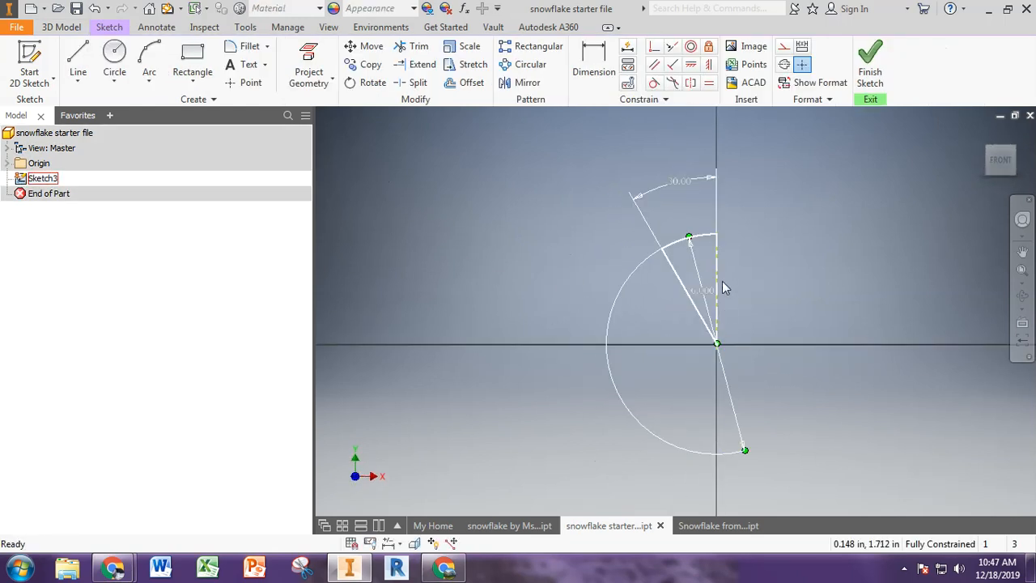
pyautogui.scroll(-4, 751, 240)
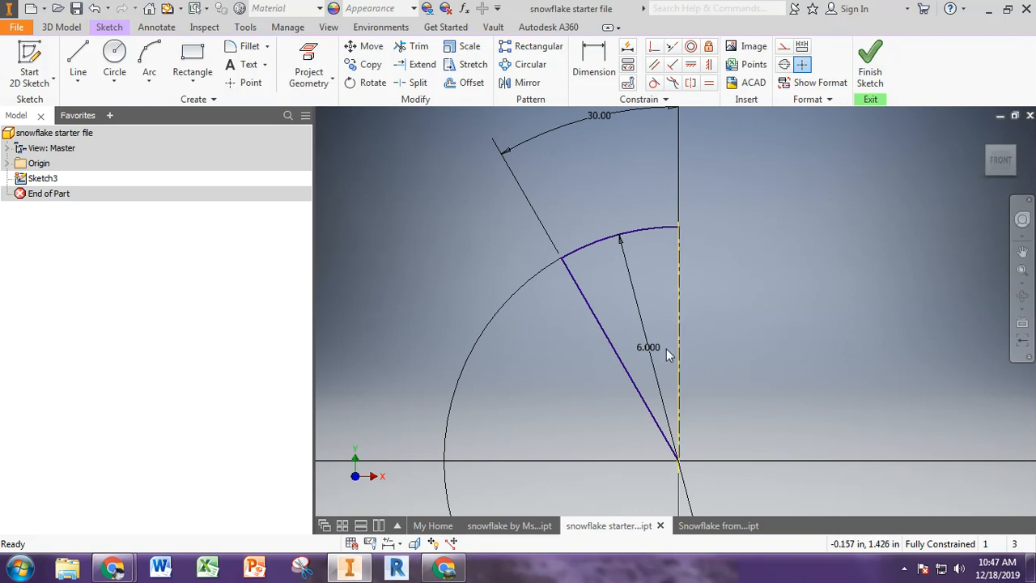
# In the finished example snowflake part, examine Sketch3 and roll End of Part above Mirror1 and back to review the mirror and circular pattern
pyautogui.click(498, 528)
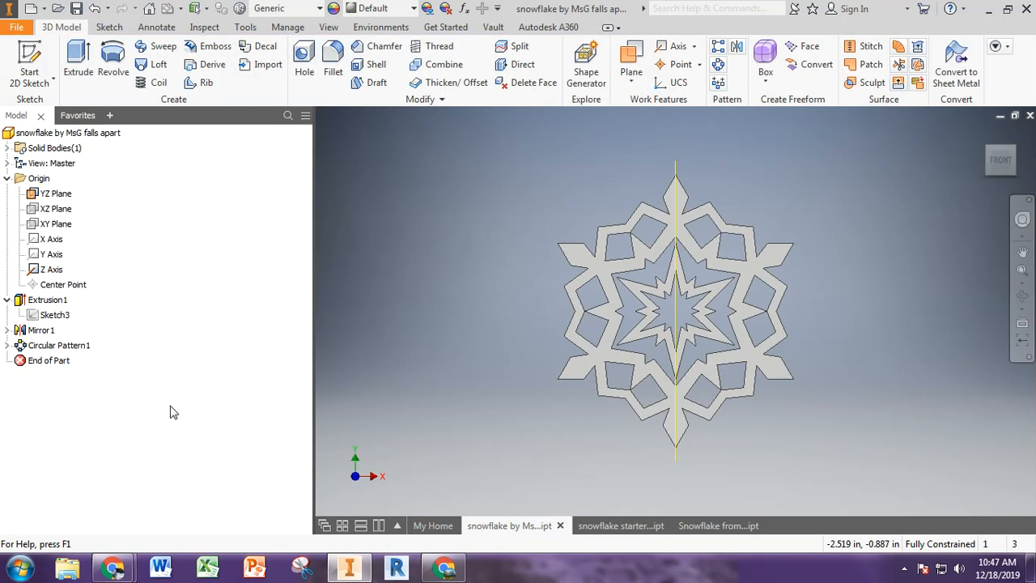
pyautogui.doubleClick(48, 316)
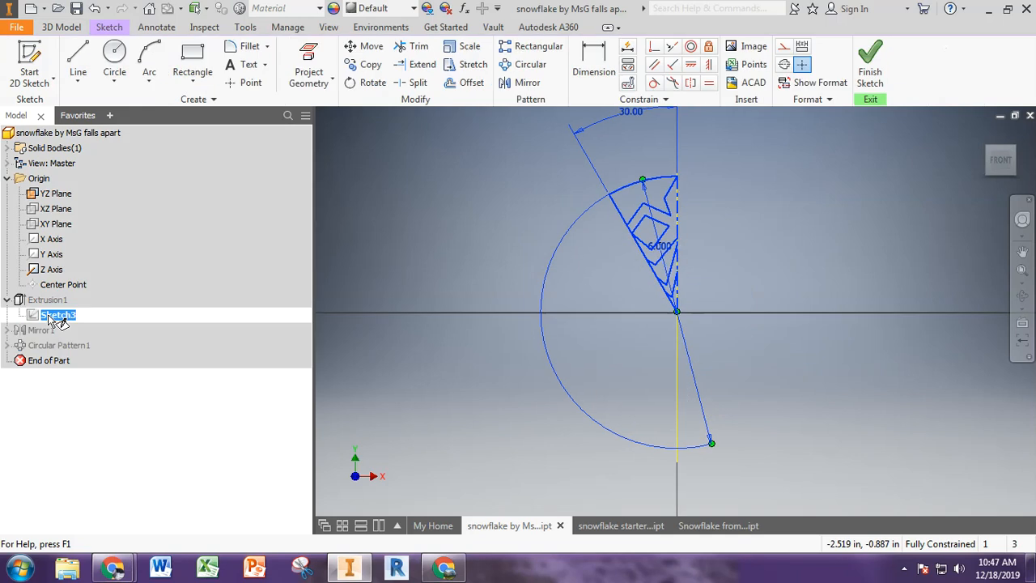
pyautogui.scroll(-1, 748, 267)
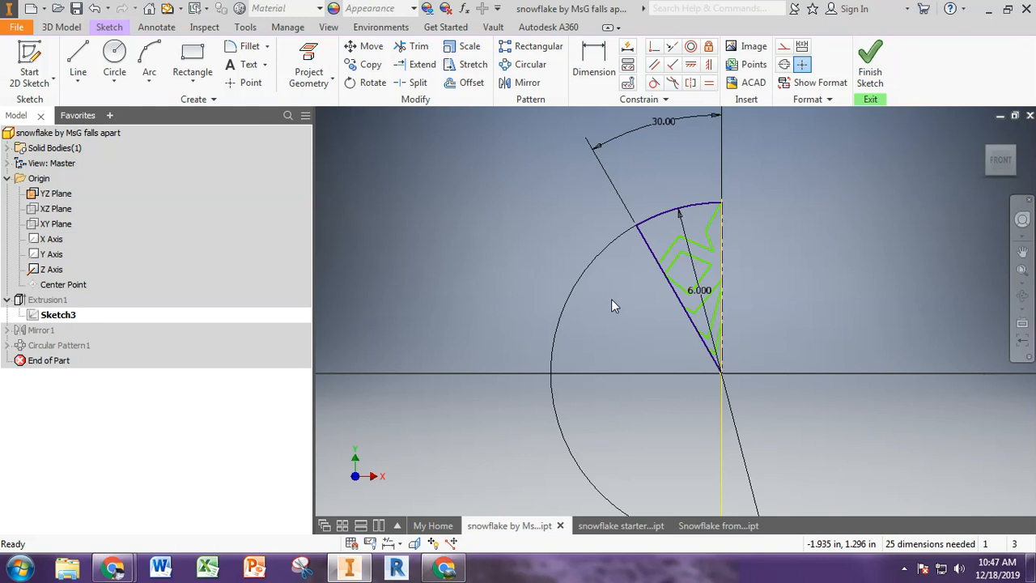
pyautogui.click(868, 68)
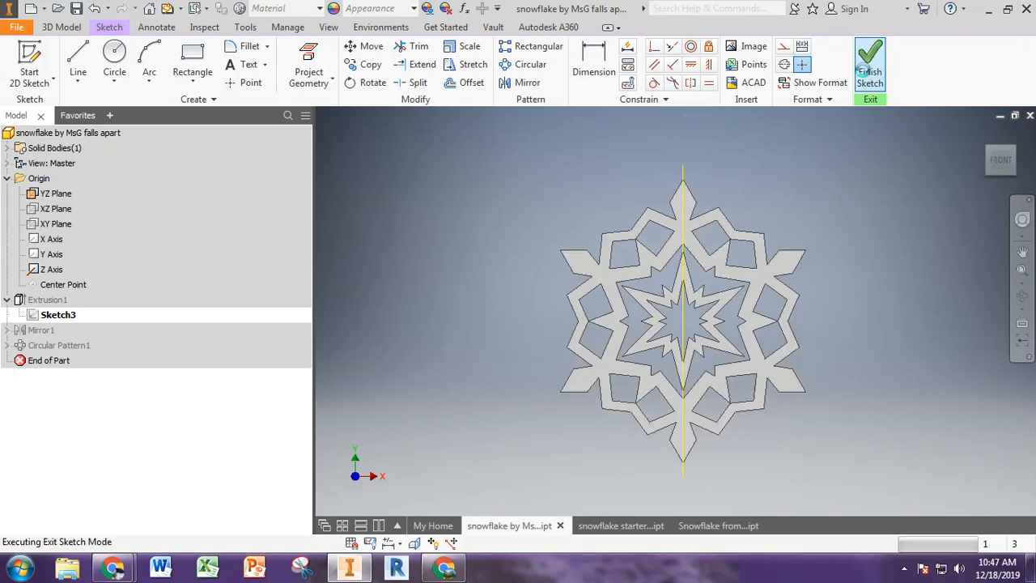
pyautogui.moveTo(53, 348); pyautogui.dragTo(51, 336)
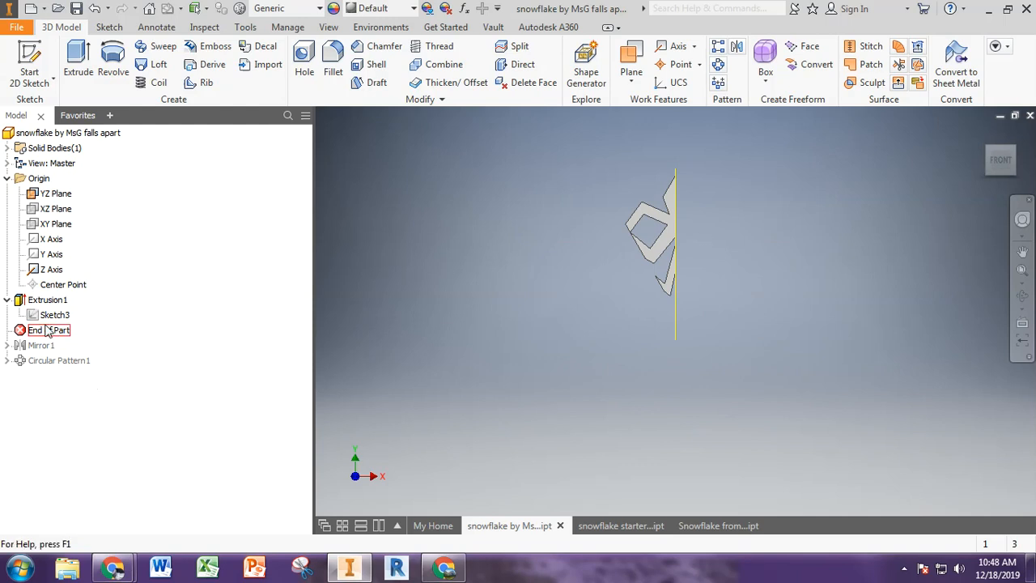
pyautogui.moveTo(44, 346); pyautogui.dragTo(50, 370)
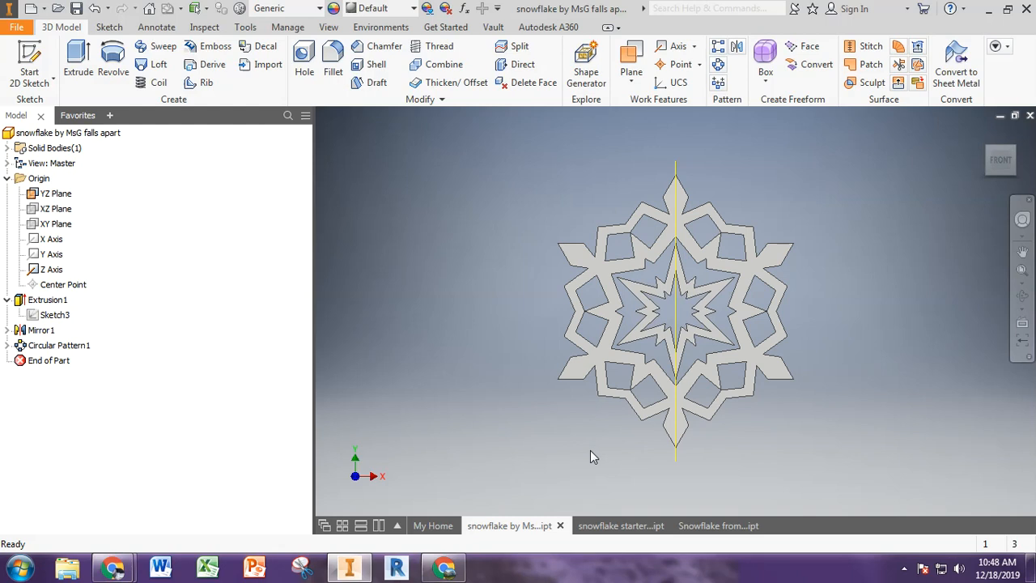
# In the snowflake starter file's sketch, draw three connected zigzag lines inside the 30-degree wedge, starting where the arc meets the centerline
pyautogui.click(620, 526)
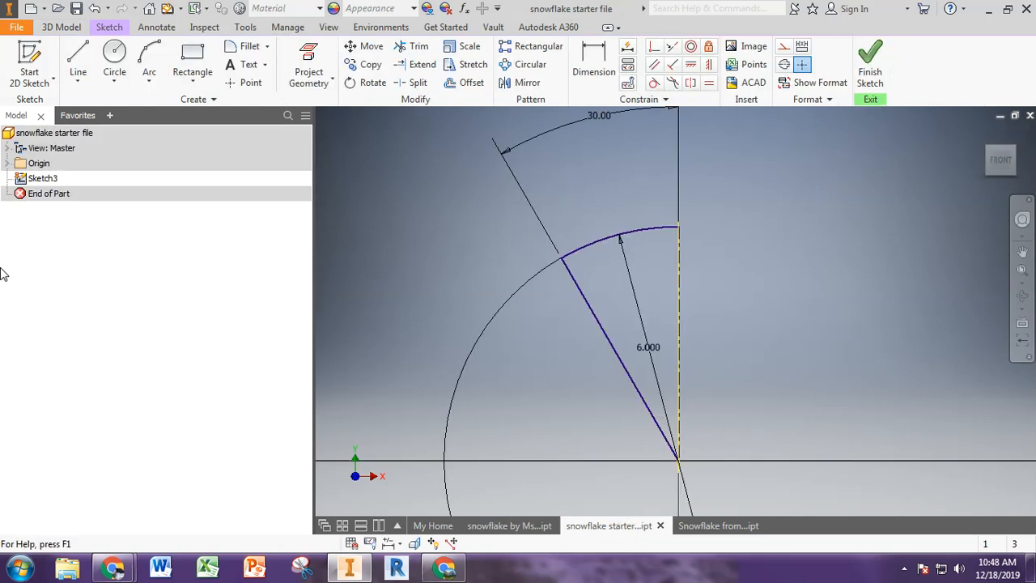
pyautogui.click(20, 179)
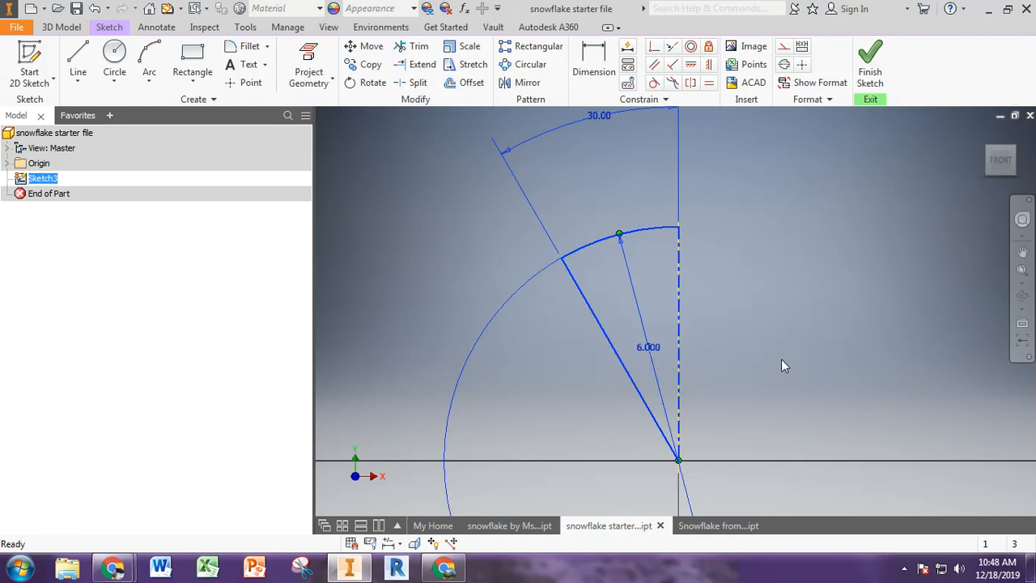
pyautogui.click(456, 259)
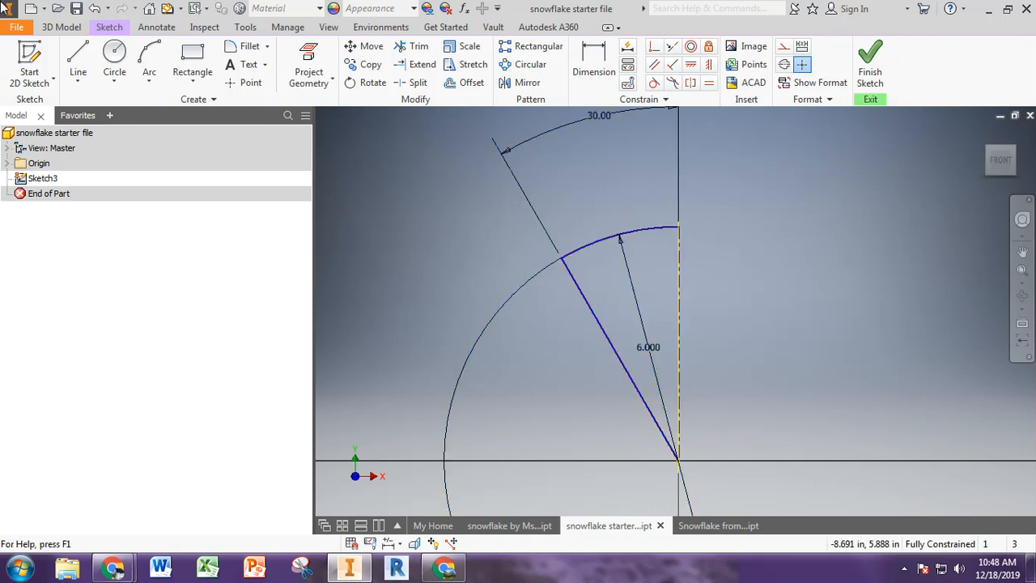
pyautogui.click(78, 64)
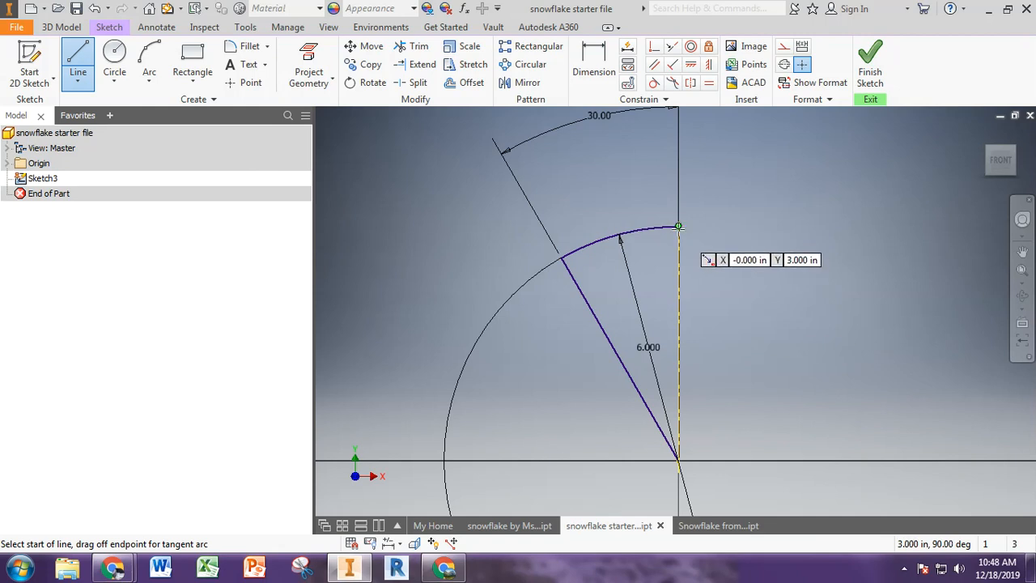
pyautogui.scroll(-3, 678, 227)
pyautogui.scroll(3, 600, 327)
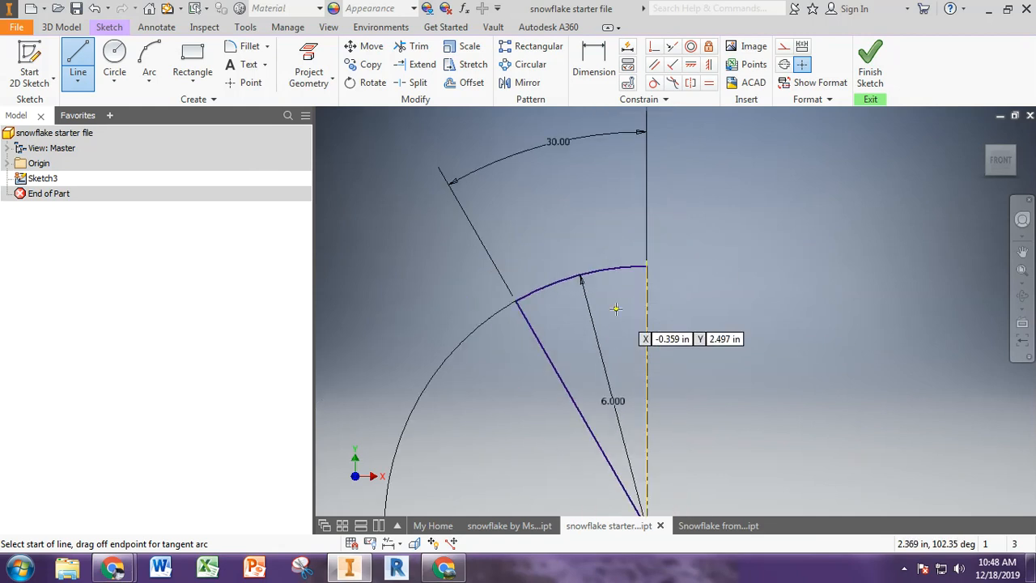
pyautogui.click(647, 266)
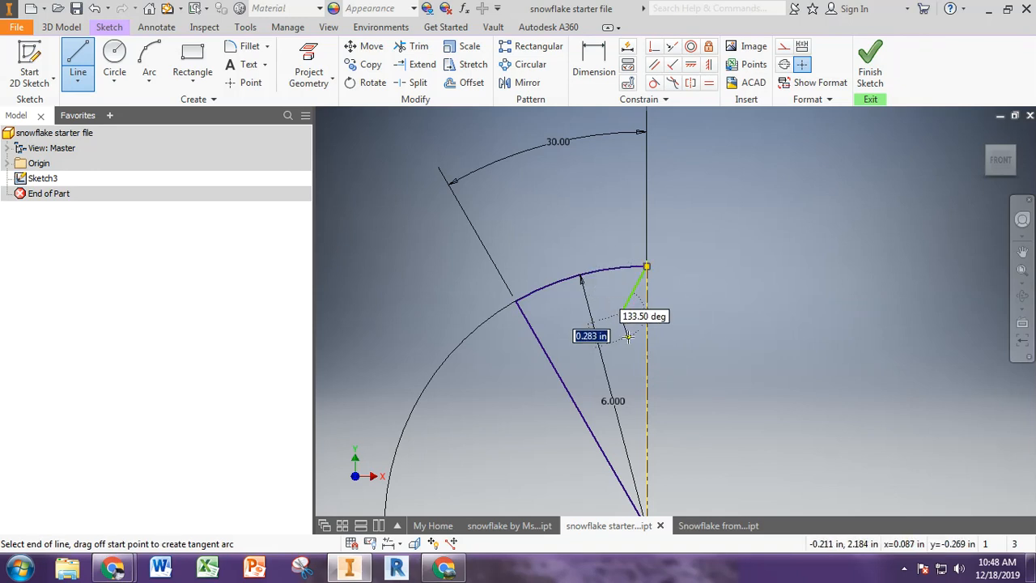
pyautogui.click(620, 313)
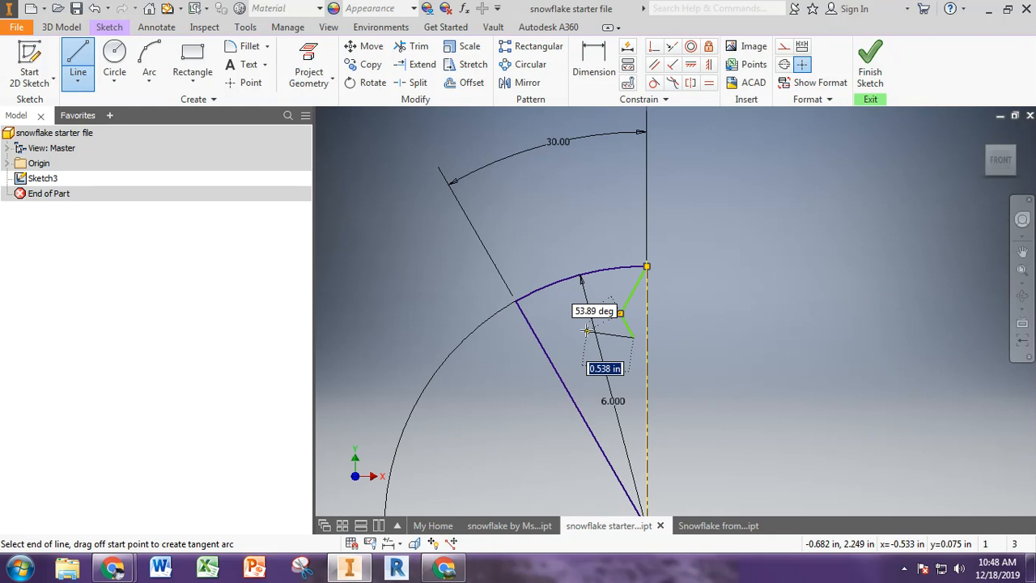
pyautogui.click(633, 339)
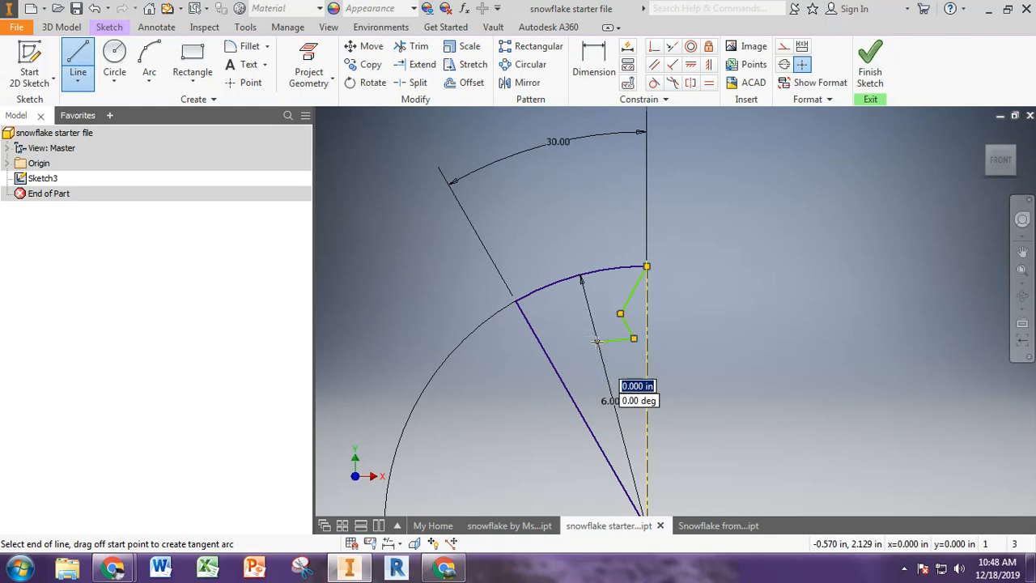
pyautogui.click(596, 341)
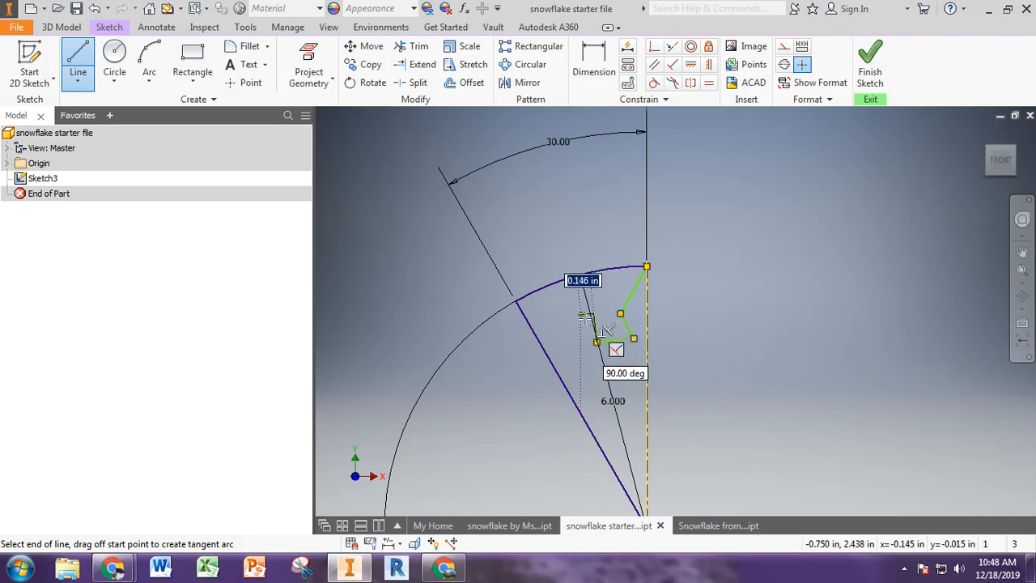
# Continue the line chain with two perpendicular rectangular teeth, ending with a segment about 0.18 in long on the wedge's slanted edge
pyautogui.click(581, 315)
pyautogui.click(584, 344)
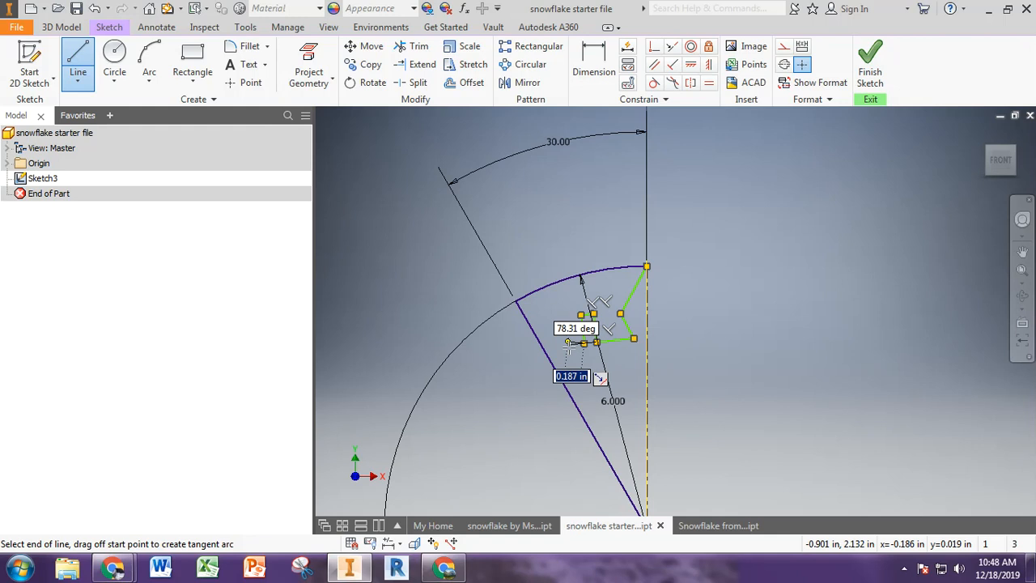
pyautogui.scroll(5, 569, 343)
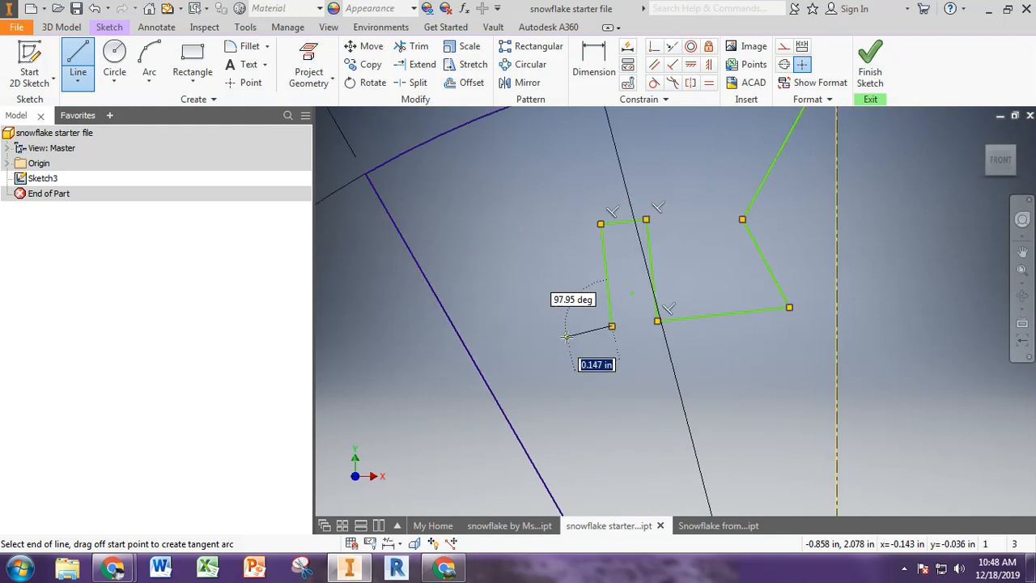
pyautogui.click(563, 331)
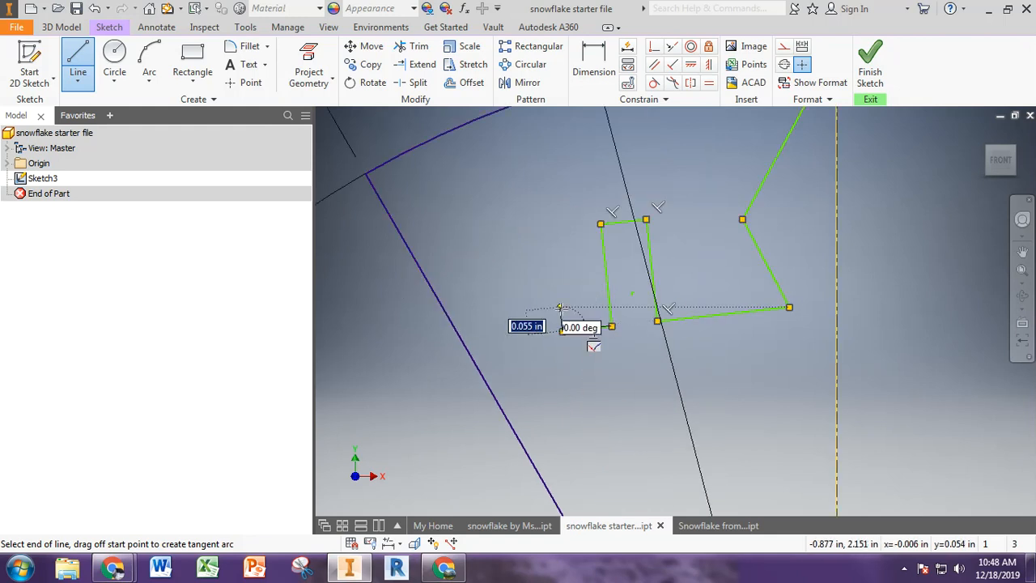
pyautogui.click(556, 263)
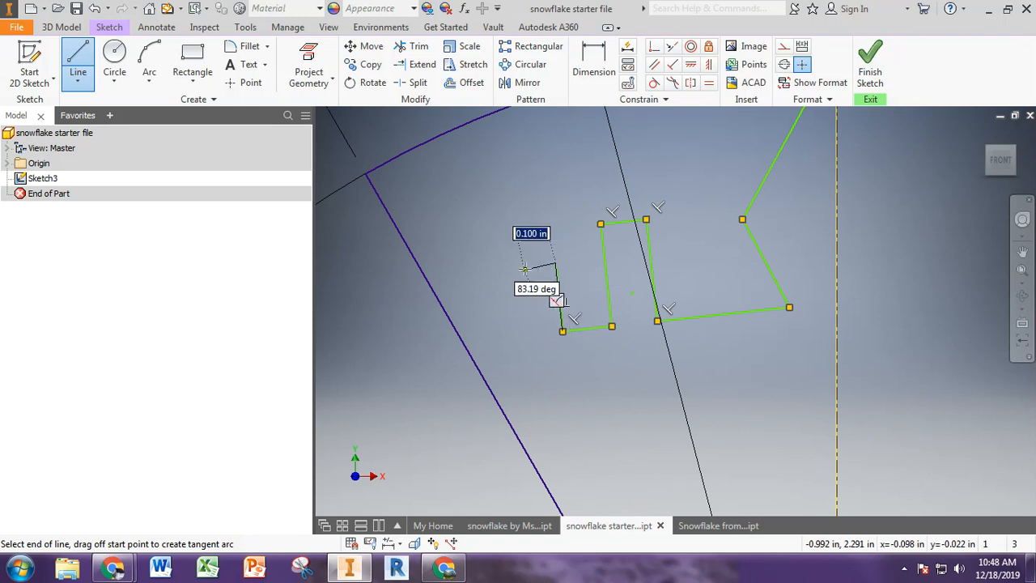
pyautogui.click(512, 267)
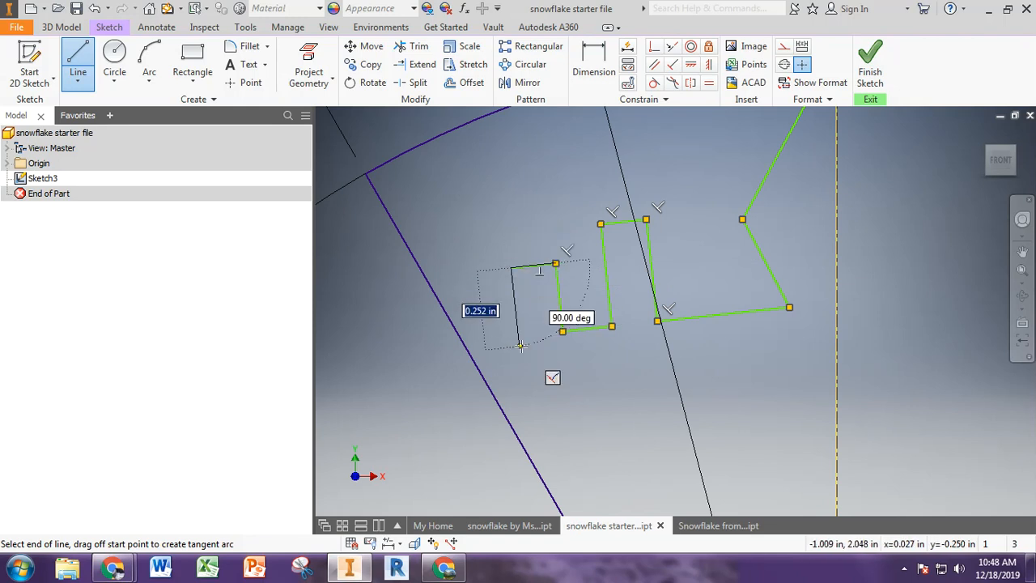
pyautogui.click(518, 339)
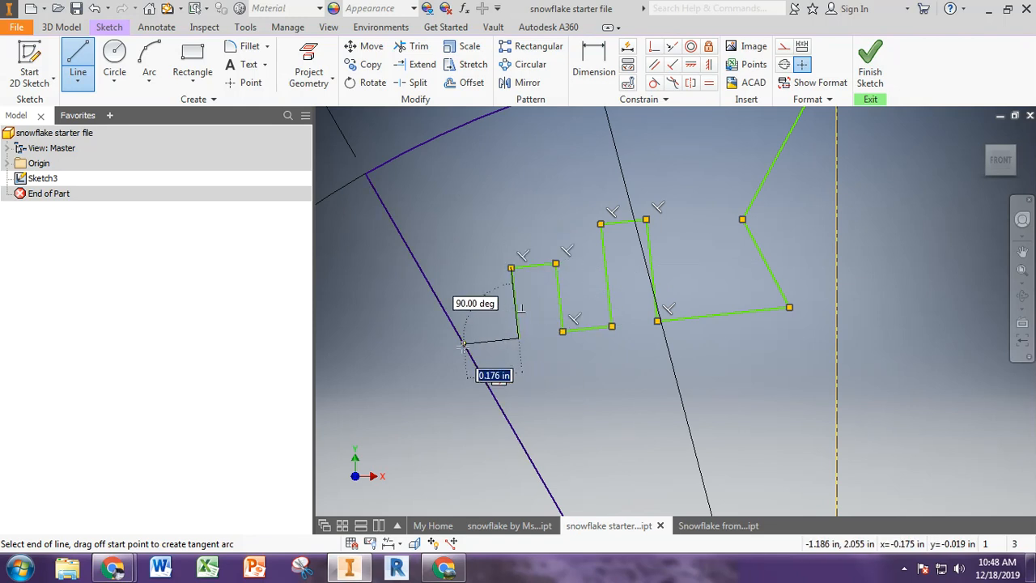
pyautogui.doubleClick(463, 345)
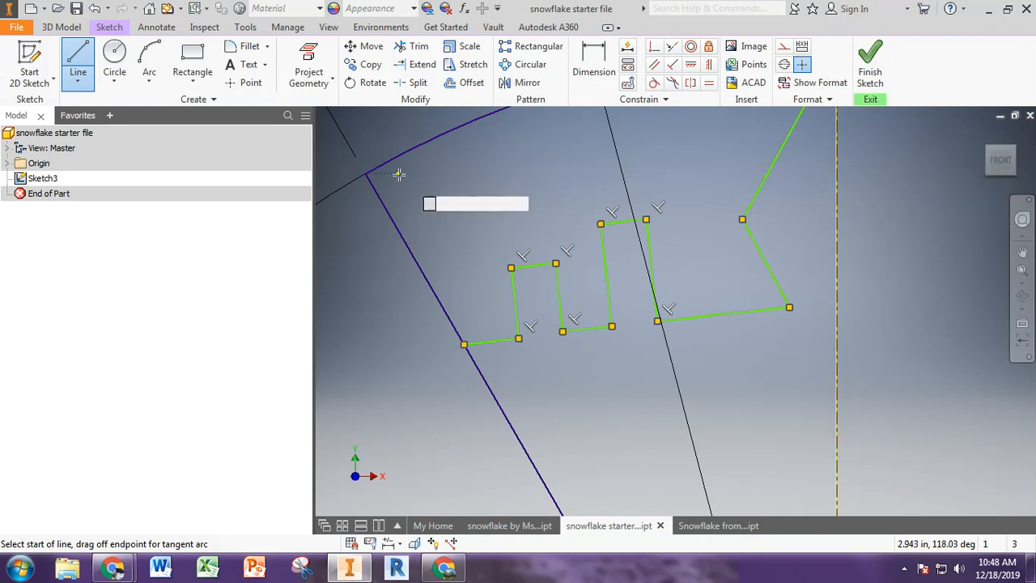
# Draw a U-shaped notch below the smaller upper tooth, starting with a short horizontal line from the wedge's slanted edge
pyautogui.click(482, 374)
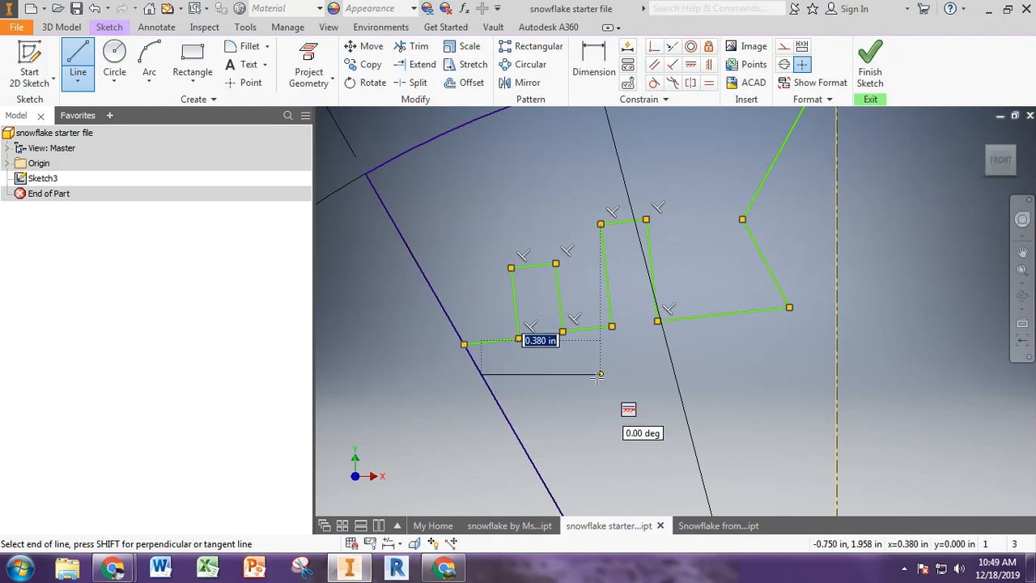
pyautogui.click(522, 375)
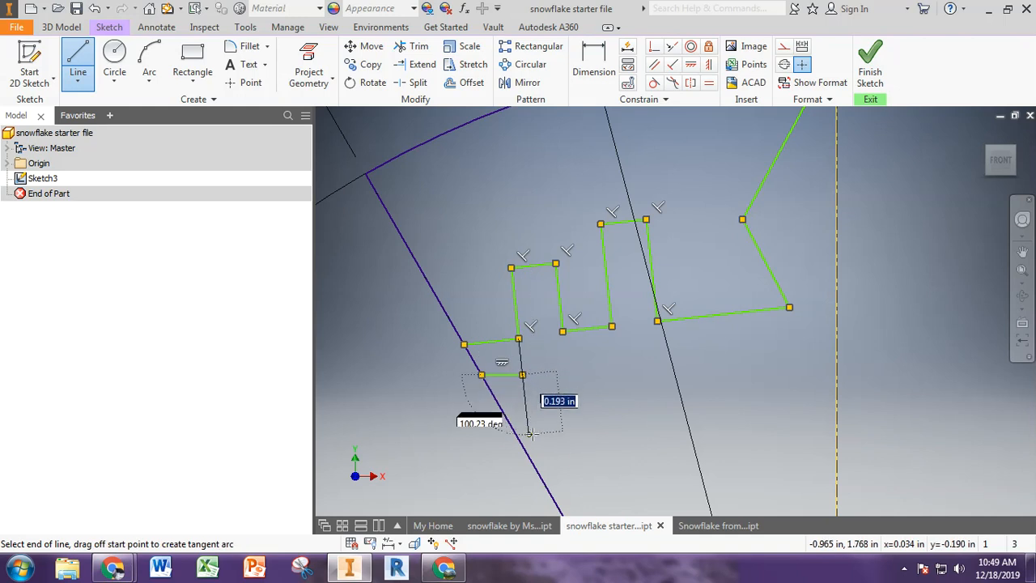
pyautogui.click(527, 427)
pyautogui.click(572, 427)
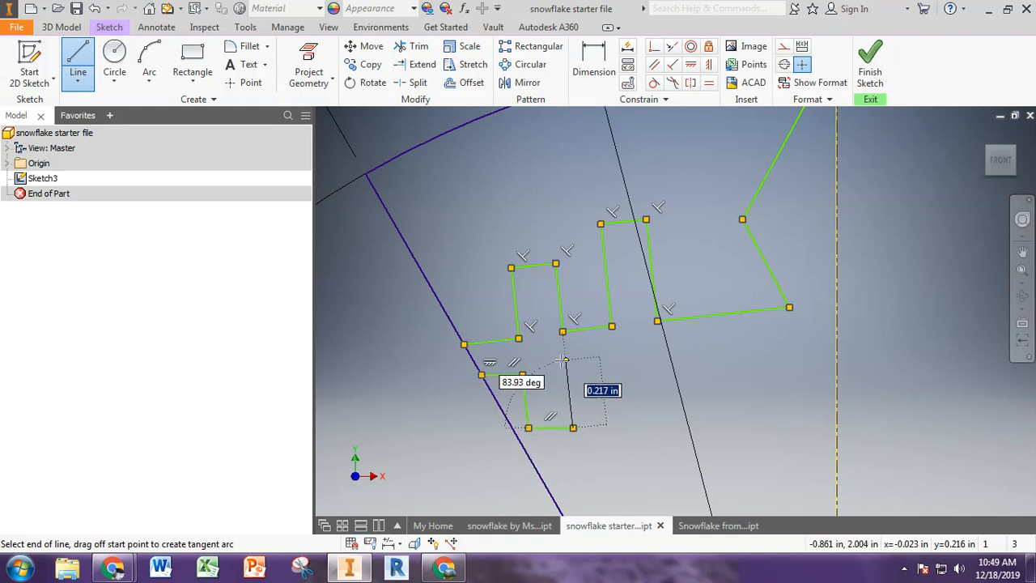
pyautogui.doubleClick(567, 375)
# Draw two separate steep lines below the larger upper tooth as the sides of a second notch
pyautogui.click(616, 370)
pyautogui.doubleClick(623, 438)
pyautogui.click(669, 437)
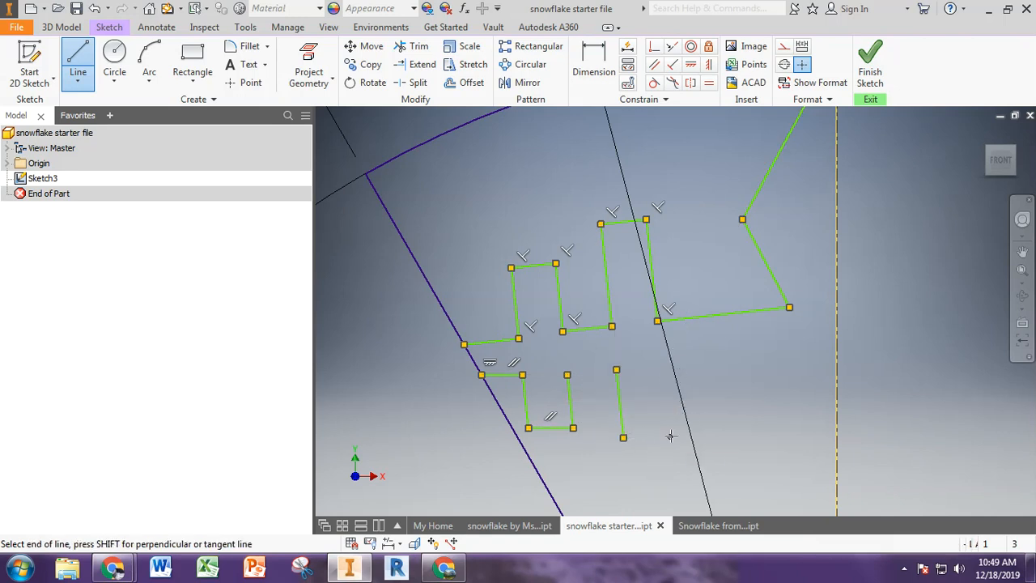
pyautogui.doubleClick(662, 367)
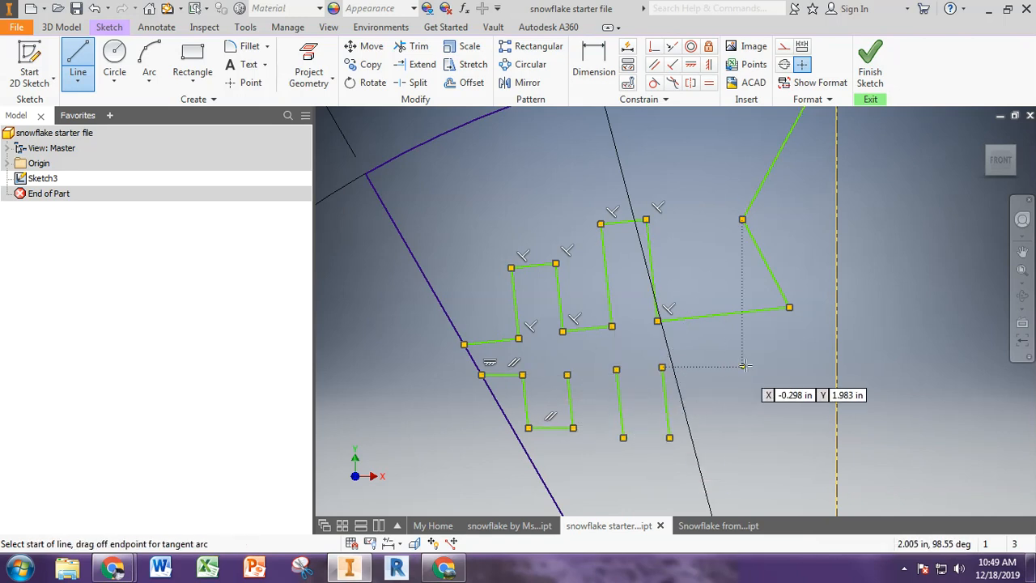
pyautogui.click(789, 367)
pyautogui.scroll(5, 772, 434)
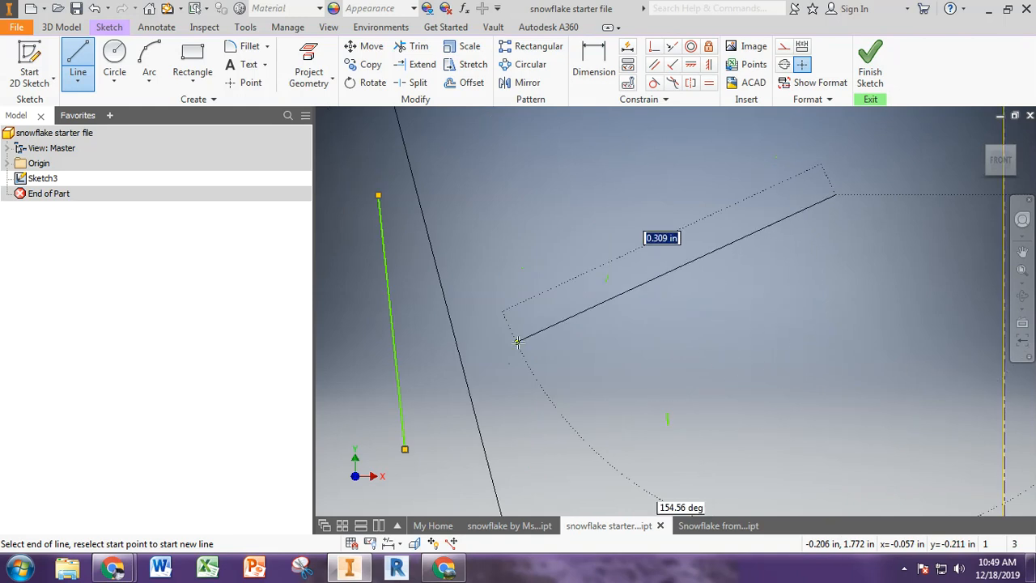
pyautogui.scroll(4, 421, 332)
pyautogui.scroll(-5, 420, 332)
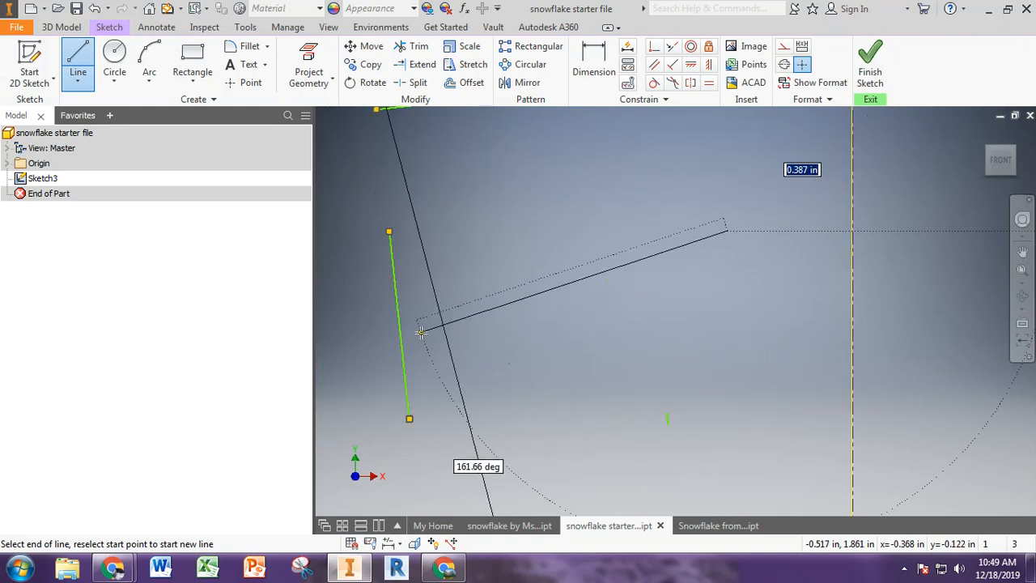
pyautogui.scroll(-4, 616, 364)
pyautogui.press('Escape')
# Connect the U-shaped notch's open end to the top of the second notch, and close the second notch's bottom with a horizontal line
pyautogui.click(77, 57)
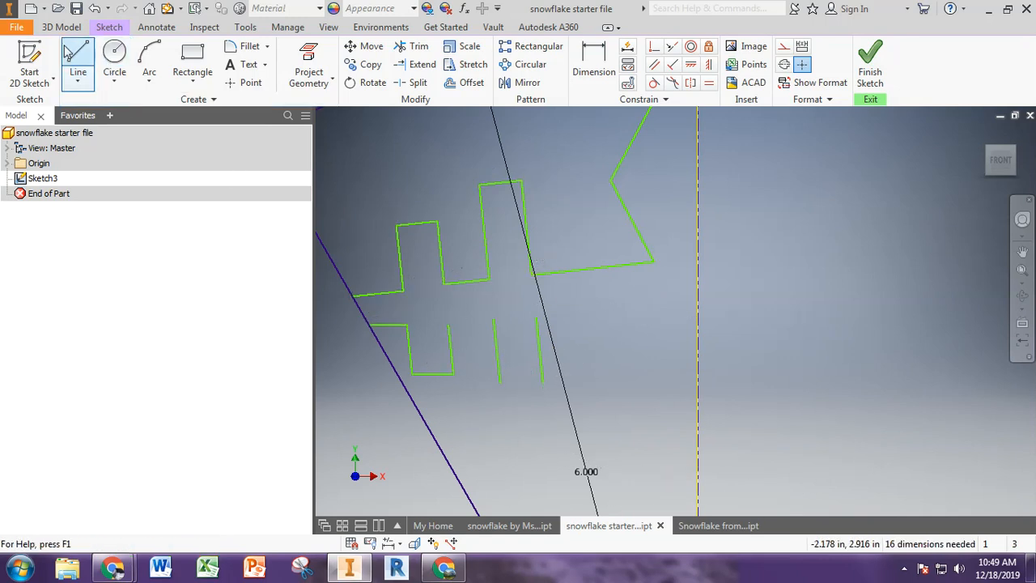
pyautogui.click(448, 324)
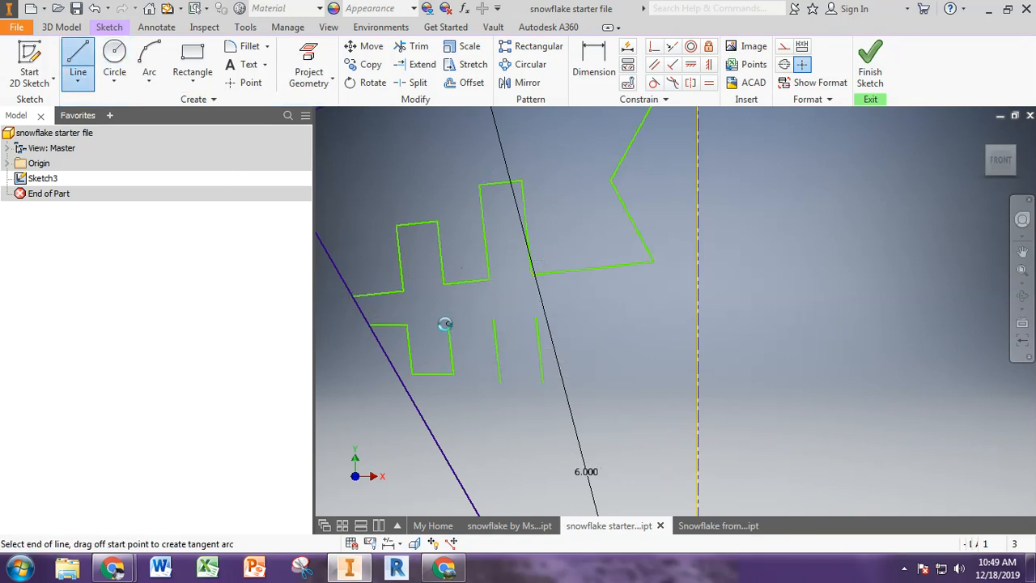
pyautogui.click(493, 320)
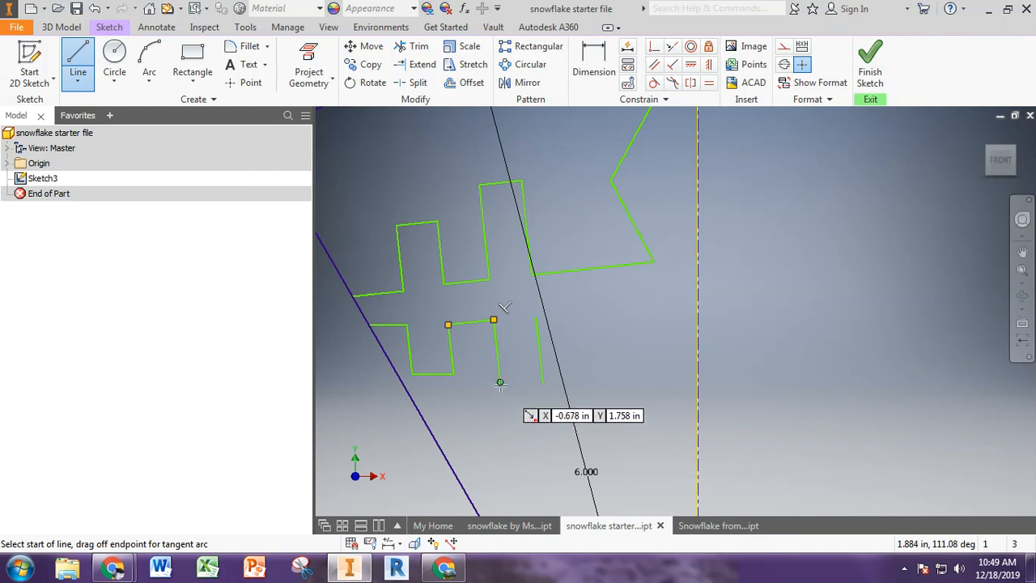
pyautogui.click(500, 382)
pyautogui.doubleClick(542, 382)
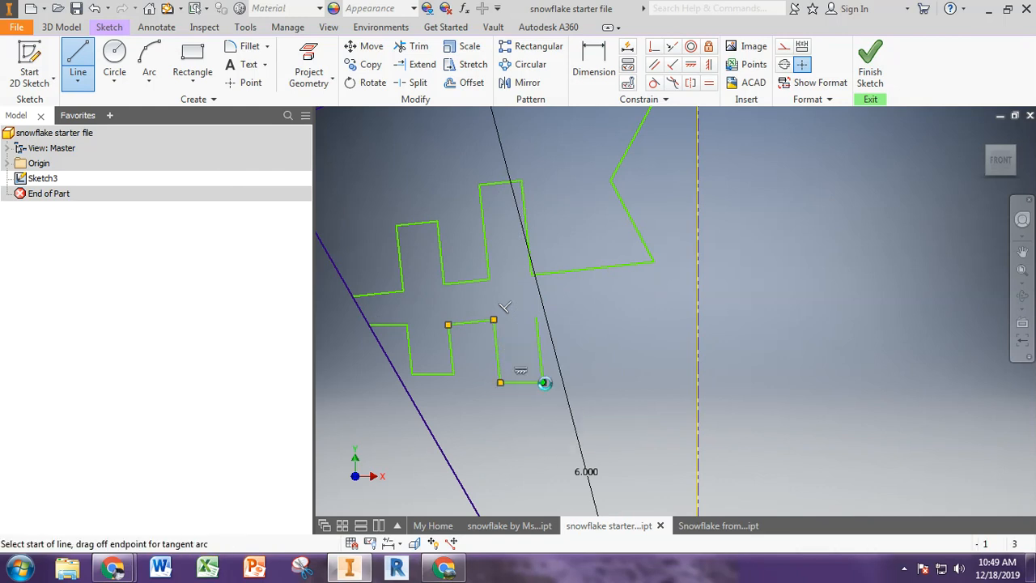
# From the second notch, draw a line about 0.44 in toward the centerline, a vertical about 0.68 in down, and two lines ending on the slanted edge
pyautogui.click(535, 315)
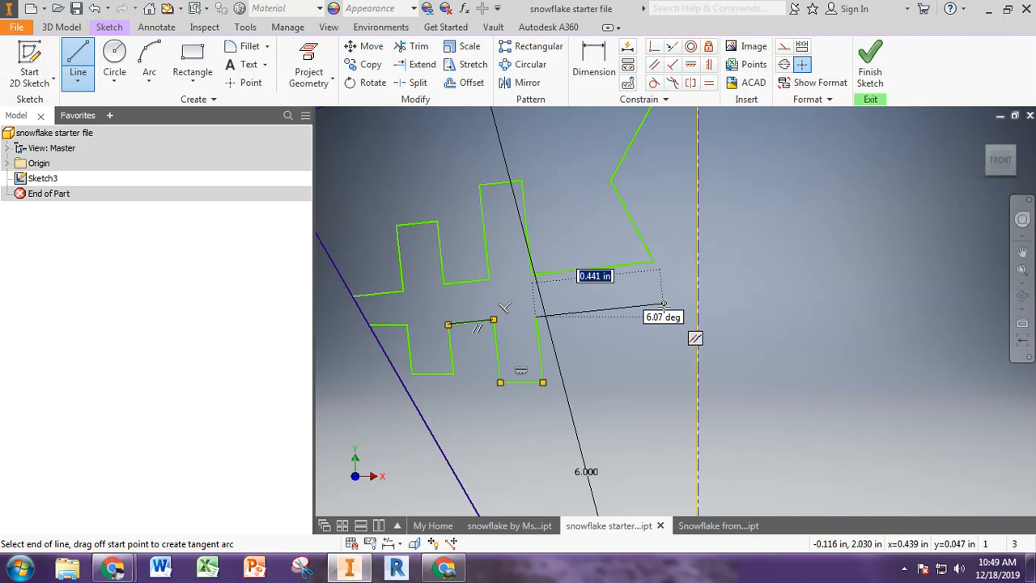
pyautogui.click(663, 304)
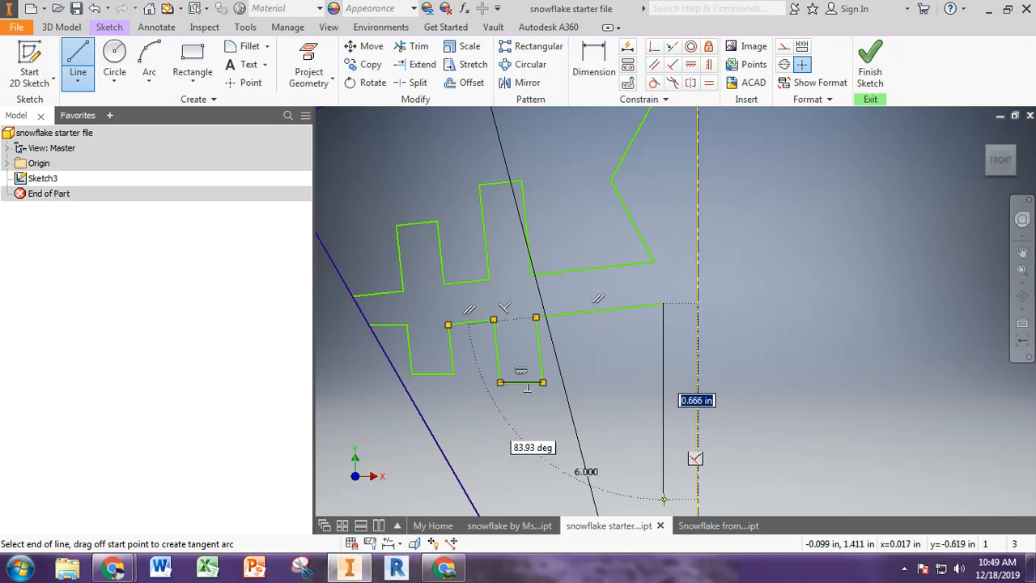
pyautogui.moveTo(663, 500); pyautogui.dragTo(664, 393, button='middle')
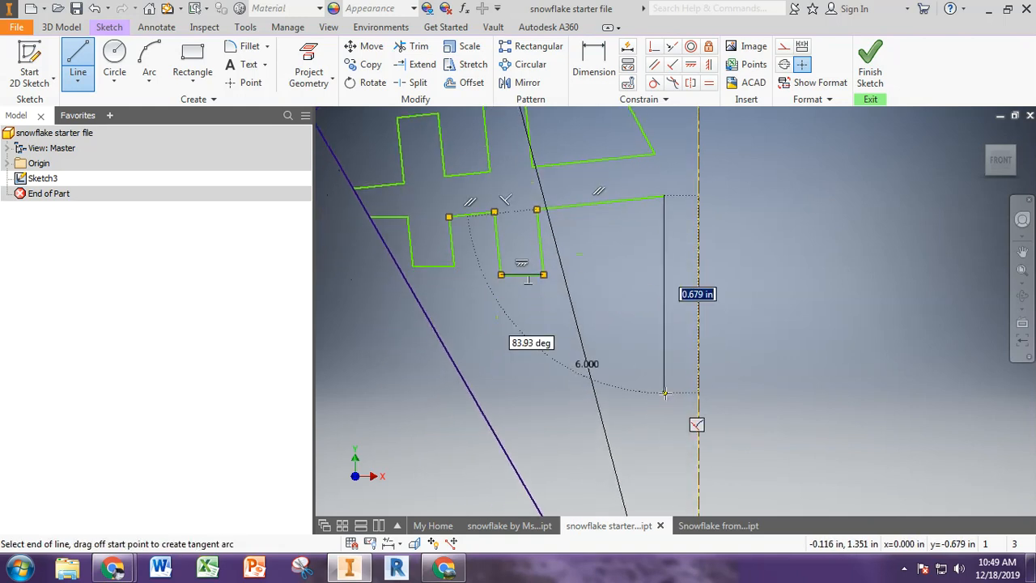
pyautogui.click(664, 393)
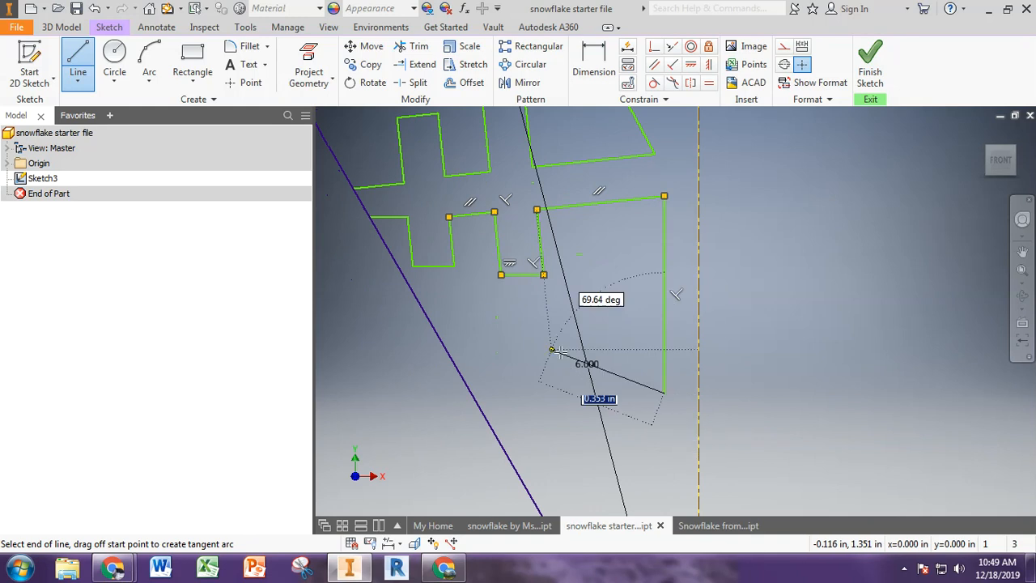
pyautogui.click(527, 333)
pyautogui.doubleClick(488, 421)
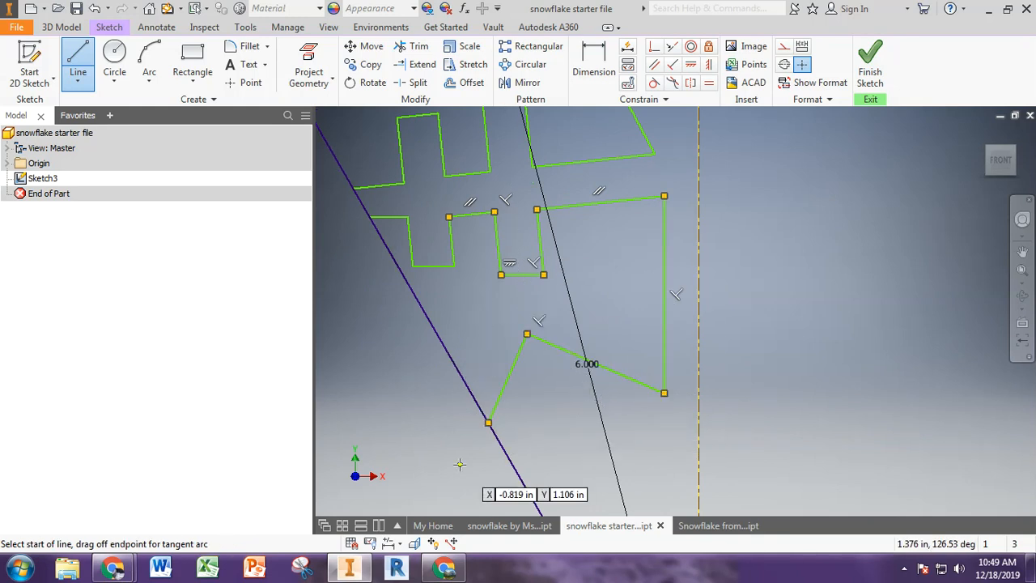
# Draw the lower outline as four connected lines from the slanted edge, just below the previous chain's end, through a vertical segment to the centerline
pyautogui.click(488, 421)
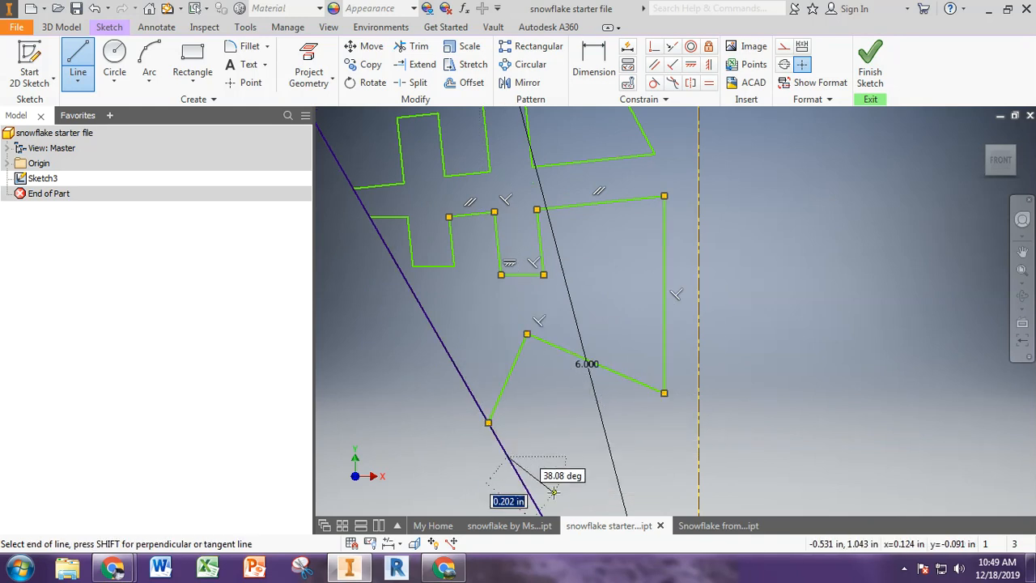
pyautogui.click(508, 458)
pyautogui.click(664, 434)
pyautogui.moveTo(664, 435); pyautogui.dragTo(644, 211, button='middle')
pyautogui.scroll(2, 643, 293)
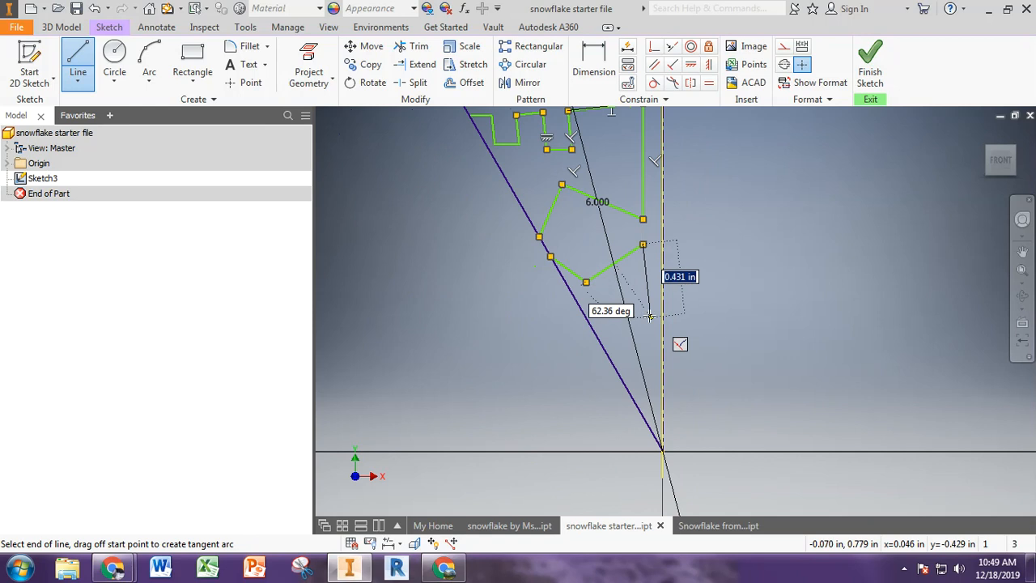
pyautogui.click(642, 322)
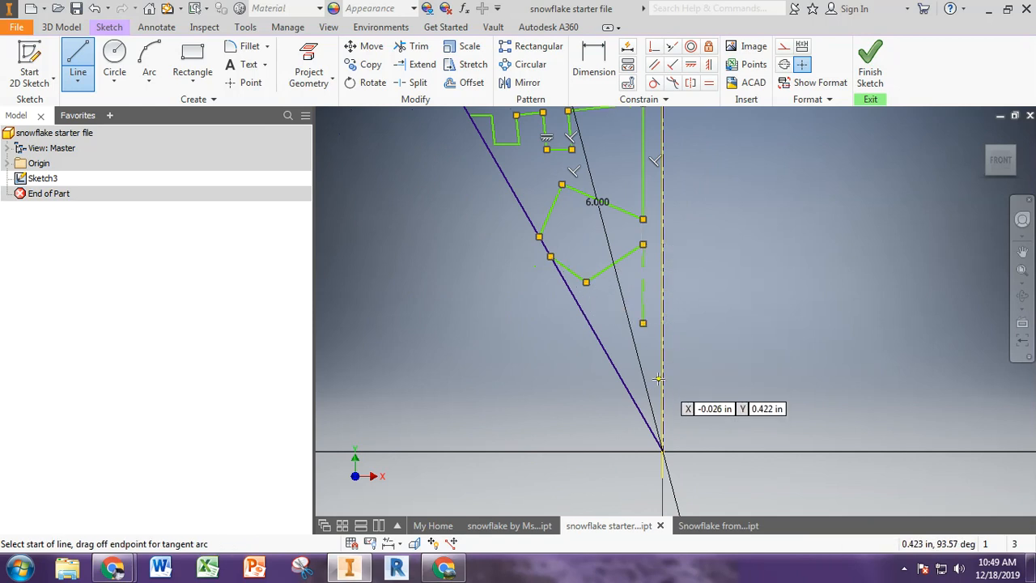
pyautogui.click(643, 324)
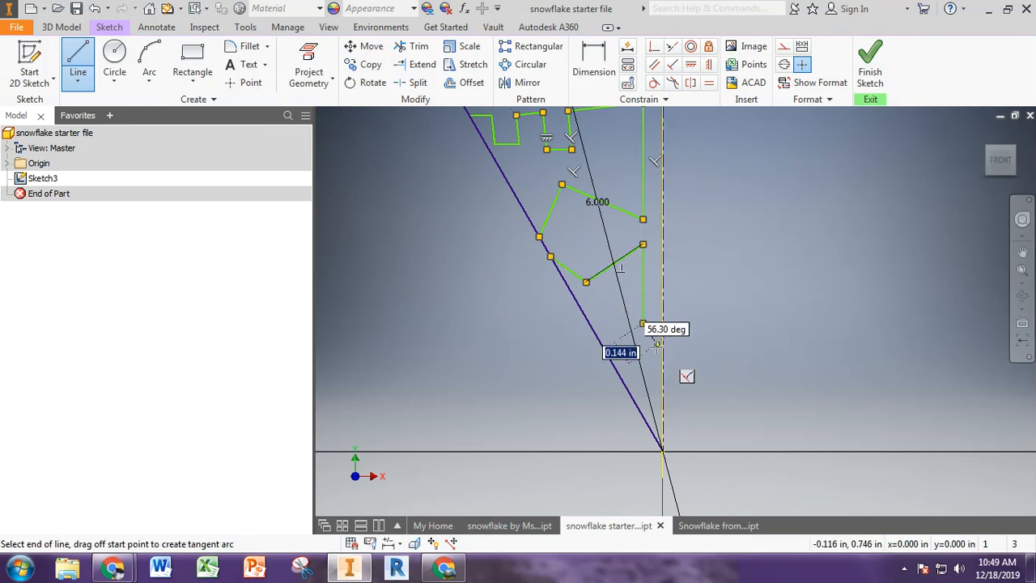
pyautogui.click(662, 354)
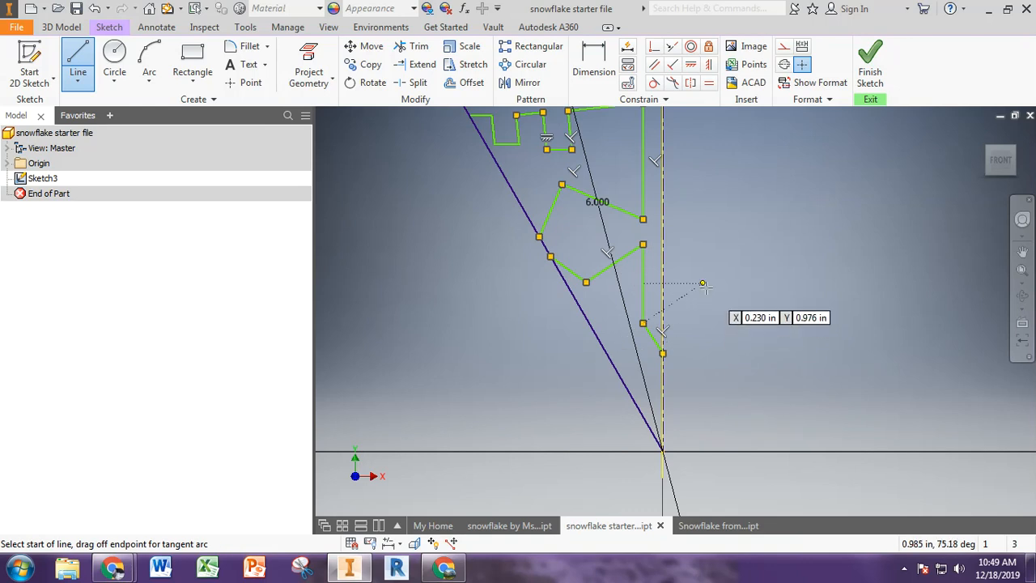
# Extrude the snowflake profile between the drawn outlines and the centerline by 0.1 in
pyautogui.scroll(-5, 704, 283)
pyautogui.moveTo(701, 283)
pyautogui.mouseDown(button='middle')
pyautogui.moveTo(706, 268)
pyautogui.moveTo(690, 311)
pyautogui.mouseUp(button='middle')
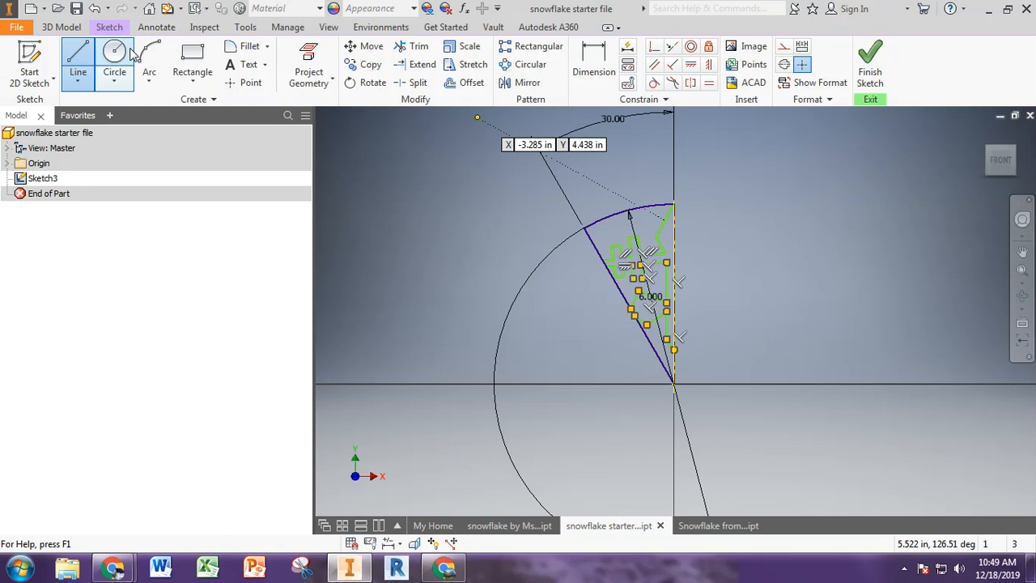
pyautogui.click(61, 27)
pyautogui.click(78, 63)
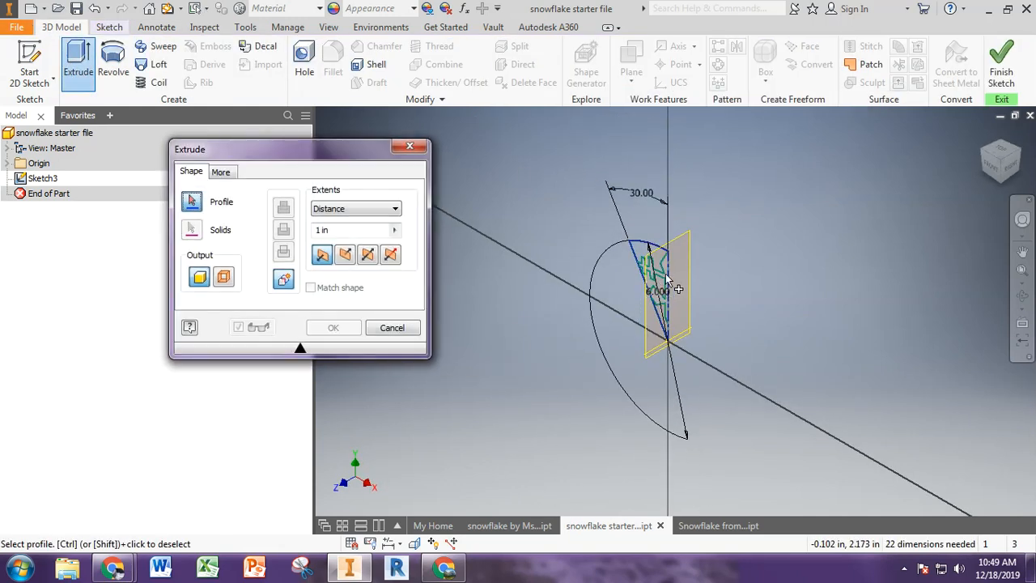
pyautogui.scroll(5, 666, 280)
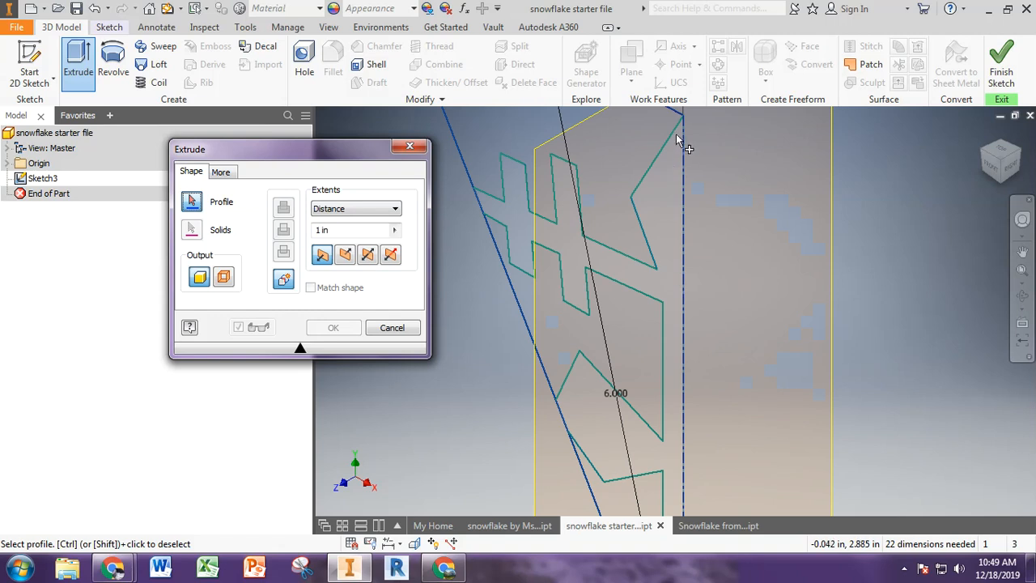
pyautogui.click(678, 280)
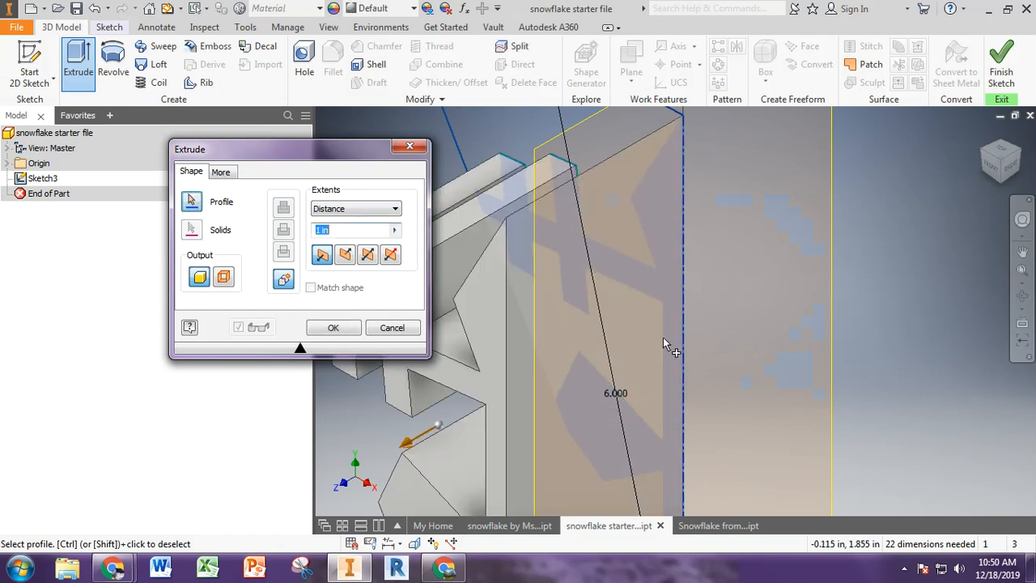
pyautogui.scroll(-5, 652, 379)
pyautogui.moveTo(651, 379)
pyautogui.keyDown('shift'); pyautogui.mouseDown(button='middle')
pyautogui.moveTo(687, 359)
pyautogui.moveTo(704, 365)
pyautogui.moveTo(703, 349)
pyautogui.moveTo(680, 372)
pyautogui.moveTo(596, 381)
pyautogui.moveTo(620, 398)
pyautogui.moveTo(589, 387)
pyautogui.mouseUp(button='middle'); pyautogui.keyUp('shift')
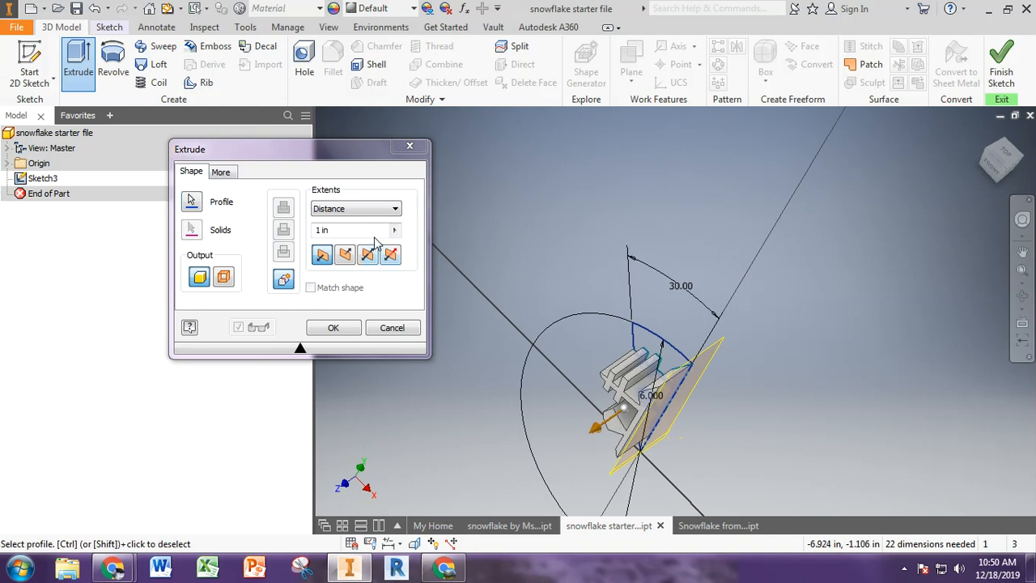
pyautogui.click(345, 232)
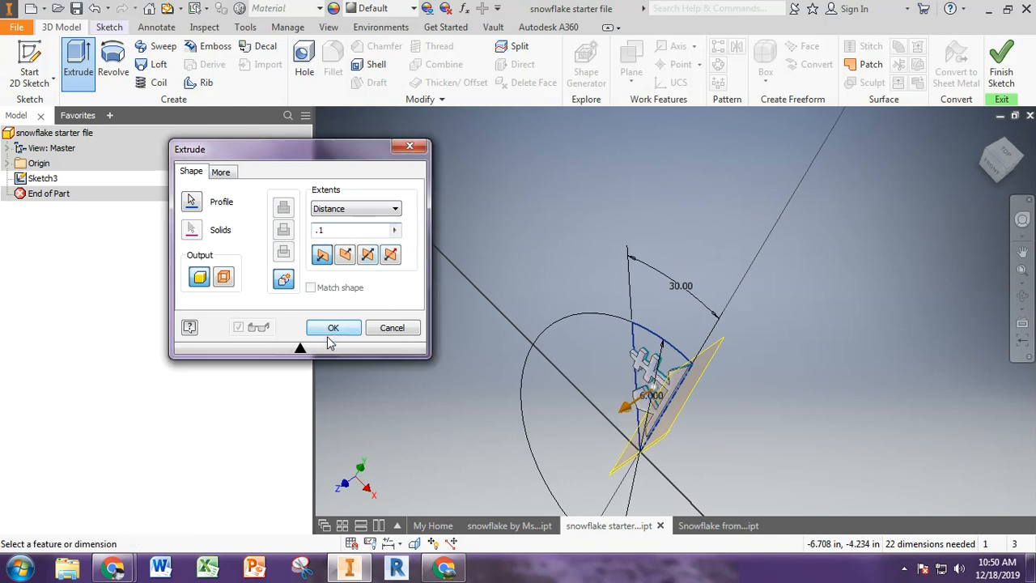
pyautogui.click(331, 328)
# Mirror the extruded half arm about the YZ plane along its straight edge to complete the snowflake arm
pyautogui.keyDown('shift'); pyautogui.moveTo(813, 338); pyautogui.dragTo(695, 326, button='middle'); pyautogui.keyUp('shift')
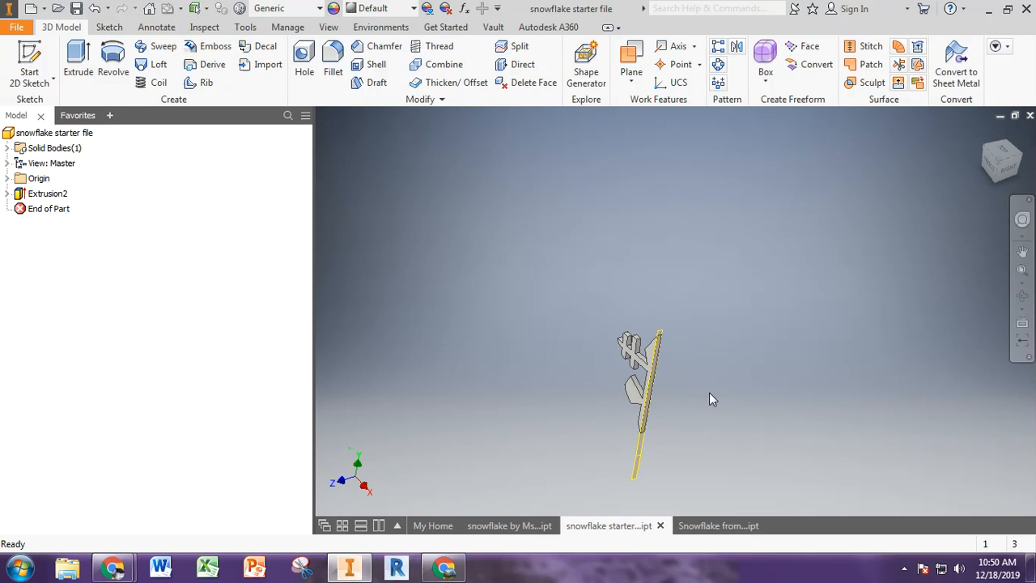
pyautogui.click(994, 162)
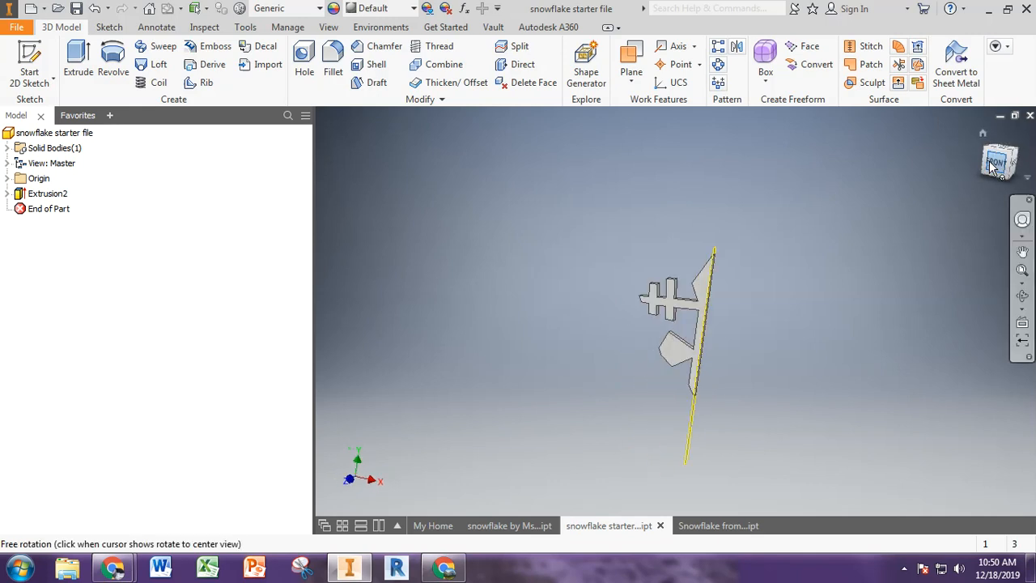
pyautogui.click(1017, 159)
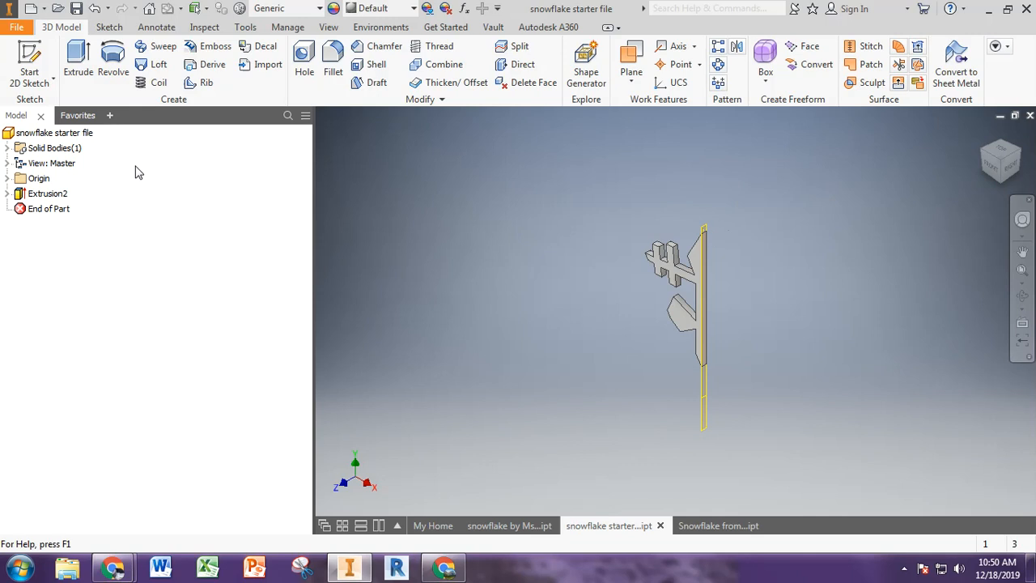
pyautogui.click(8, 178)
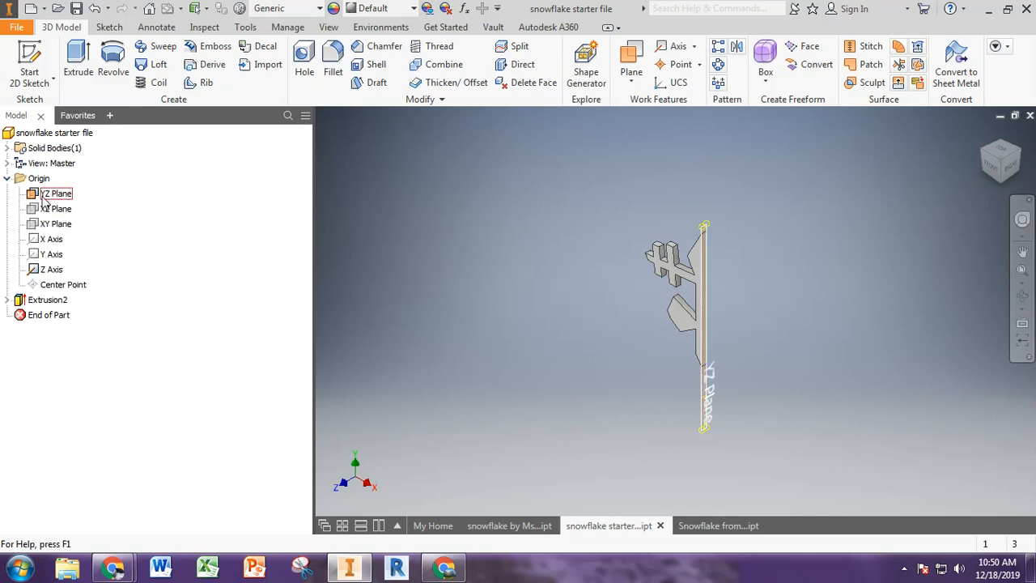
pyautogui.click(737, 46)
pyautogui.click(47, 301)
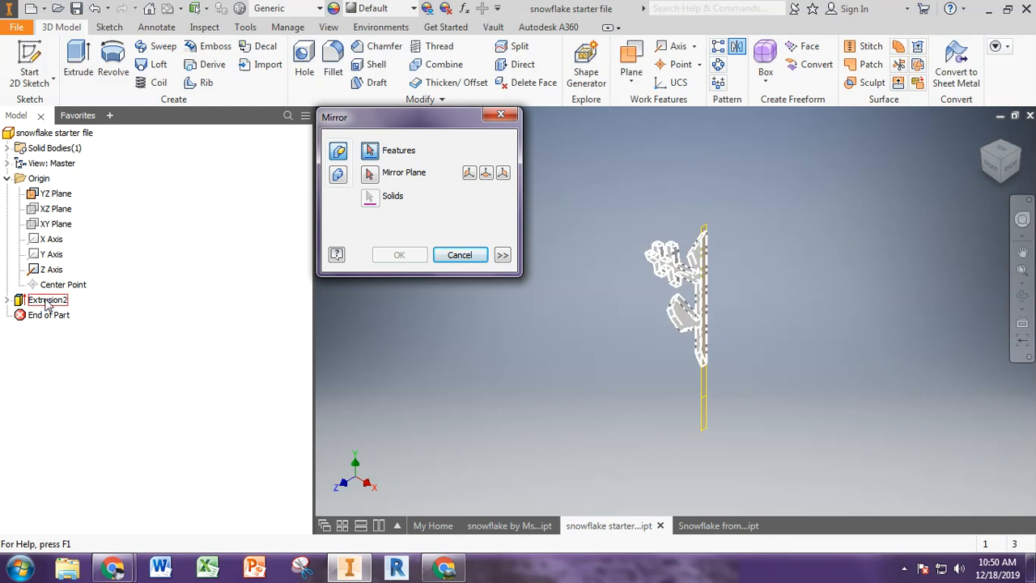
pyautogui.click(46, 301)
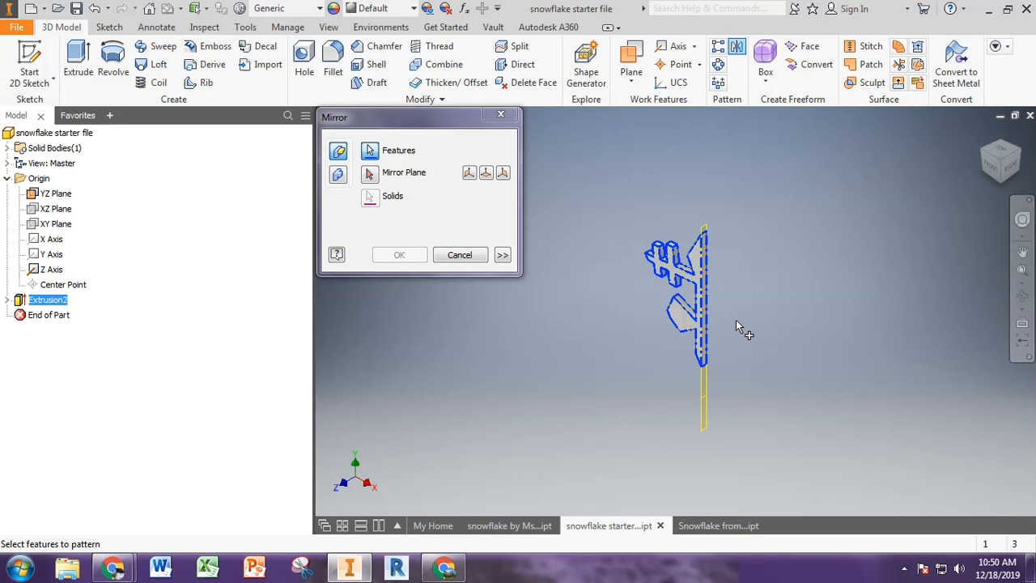
pyautogui.click(372, 176)
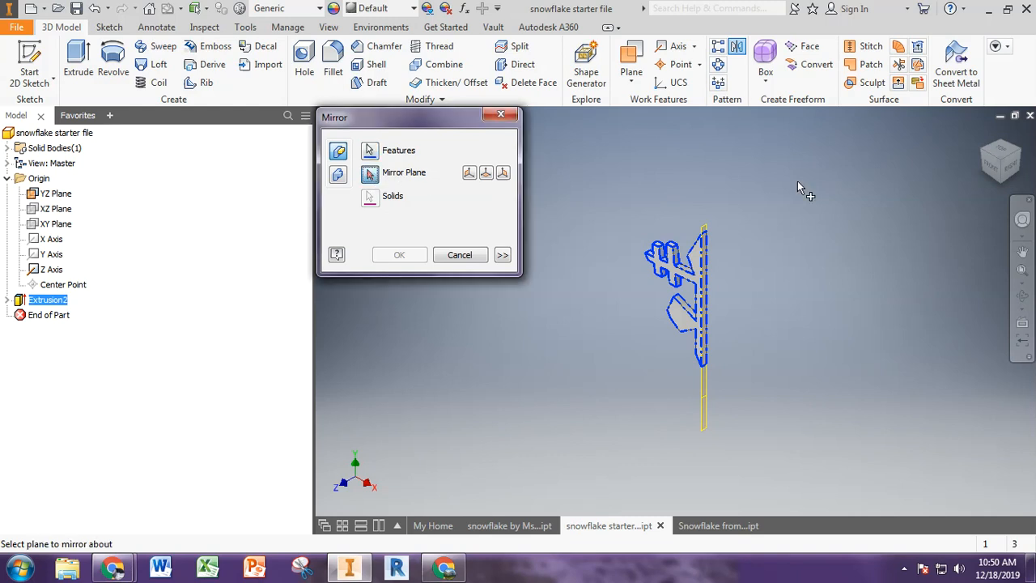
pyautogui.click(706, 407)
pyautogui.click(399, 254)
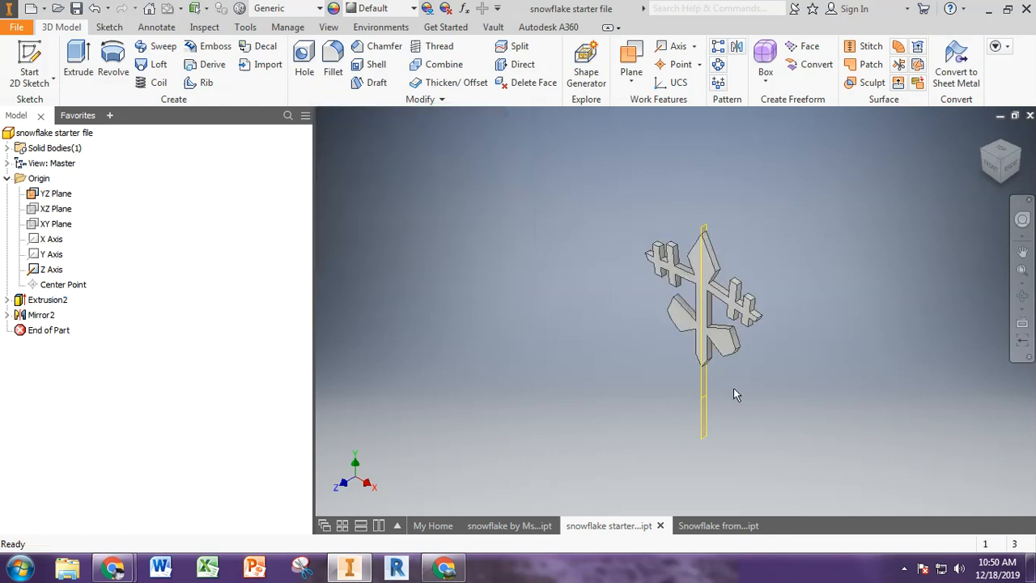
# Circular-pattern the extruded half arm and its mirrored half about the Z axis, with 6 occurrences over 360 degrees
pyautogui.keyDown('shift'); pyautogui.moveTo(858, 391); pyautogui.dragTo(882, 353, button='middle'); pyautogui.keyUp('shift')
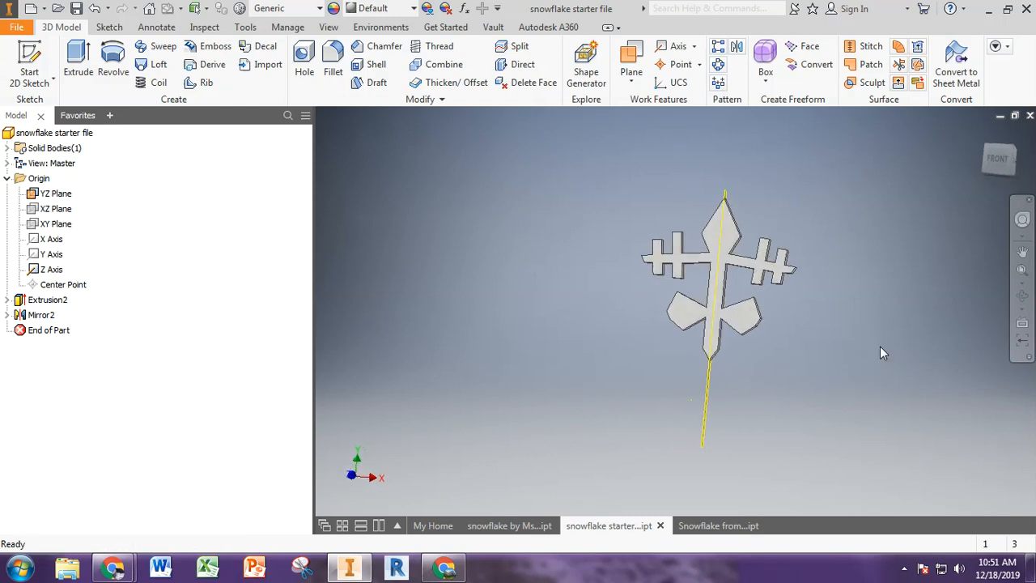
pyautogui.moveTo(775, 382)
pyautogui.keyDown('shift'); pyautogui.mouseDown(button='middle')
pyautogui.moveTo(798, 383)
pyautogui.moveTo(777, 397)
pyautogui.moveTo(788, 374)
pyautogui.mouseUp(button='middle'); pyautogui.keyUp('shift')
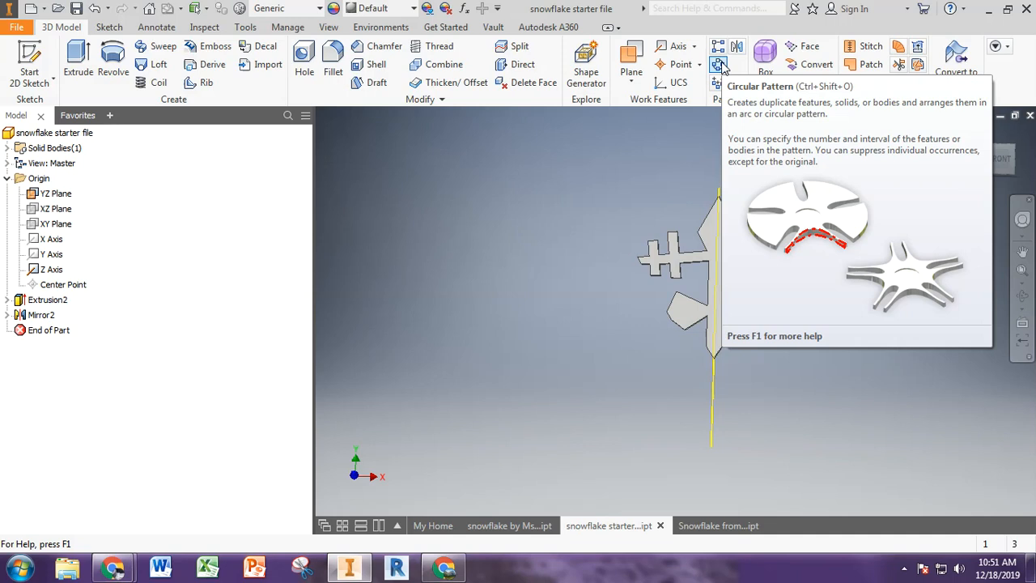
pyautogui.click(719, 65)
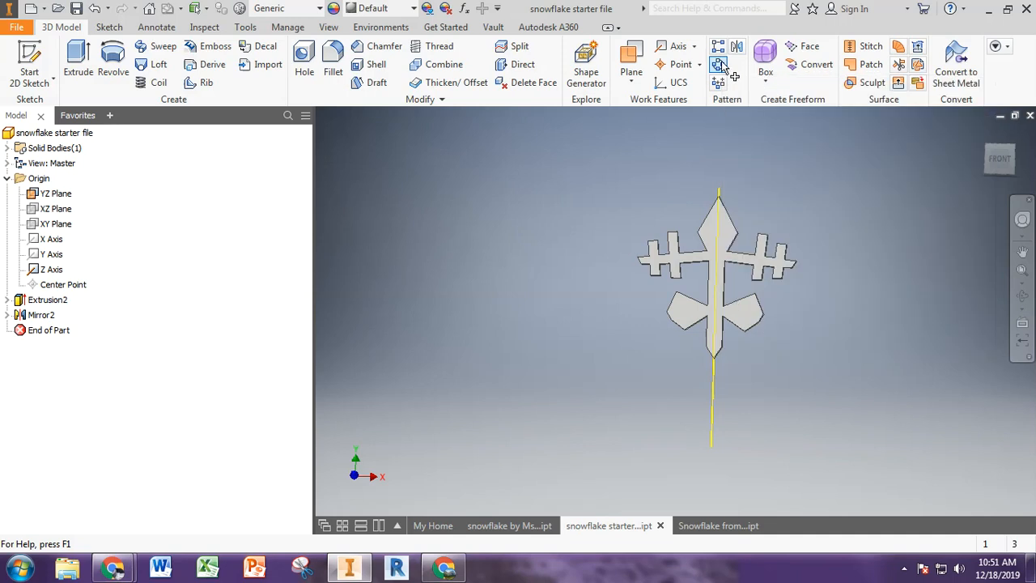
pyautogui.click(708, 240)
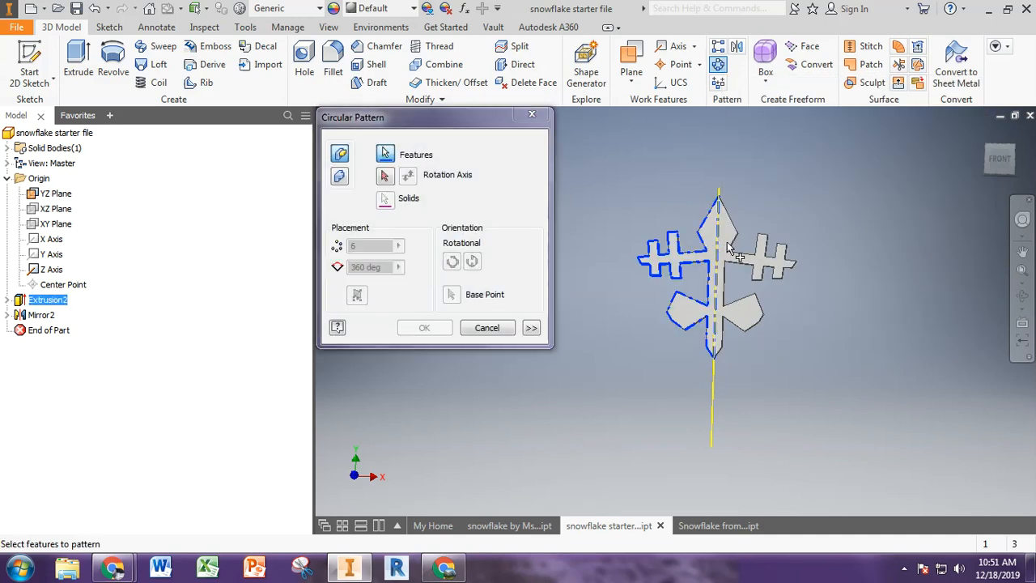
pyautogui.click(733, 251)
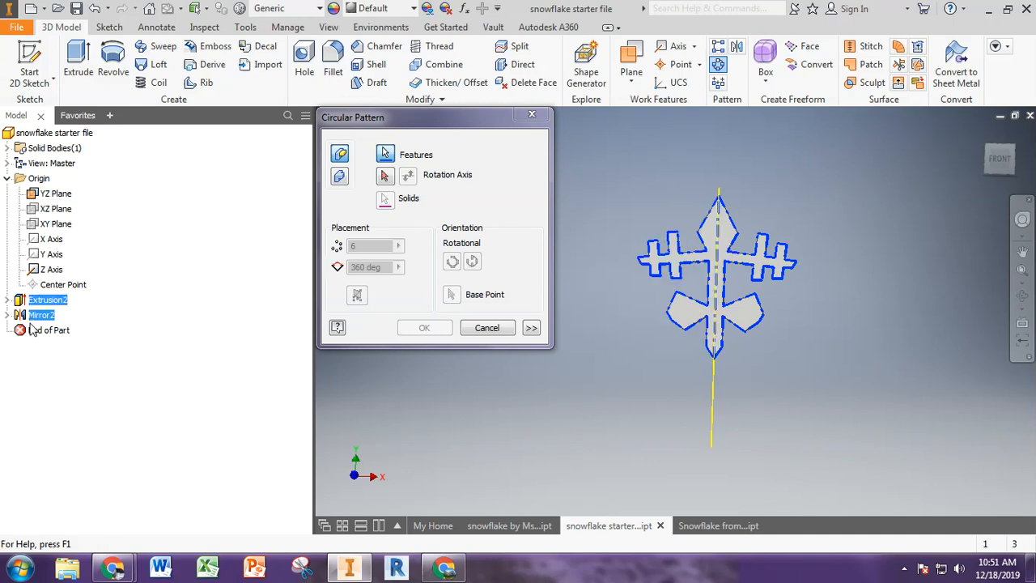
pyautogui.click(384, 176)
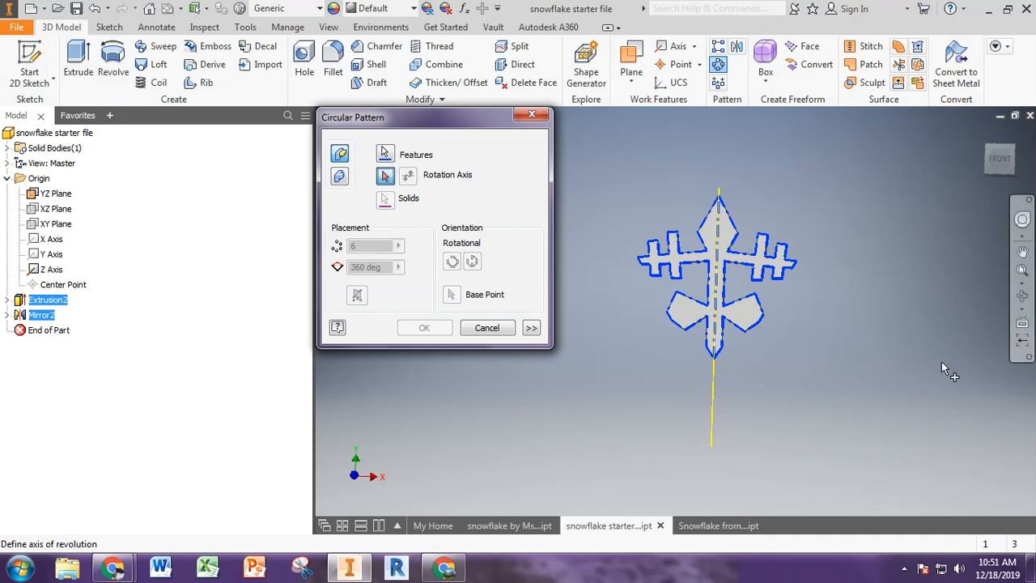
pyautogui.keyDown('shift'); pyautogui.moveTo(785, 393); pyautogui.dragTo(692, 411, button='middle'); pyautogui.keyUp('shift')
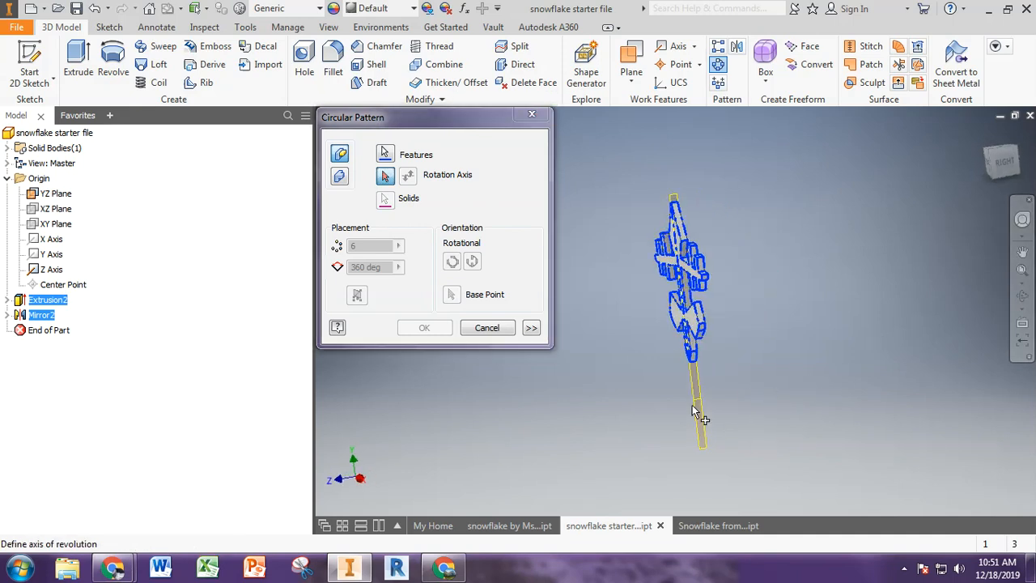
pyautogui.scroll(5, 699, 405)
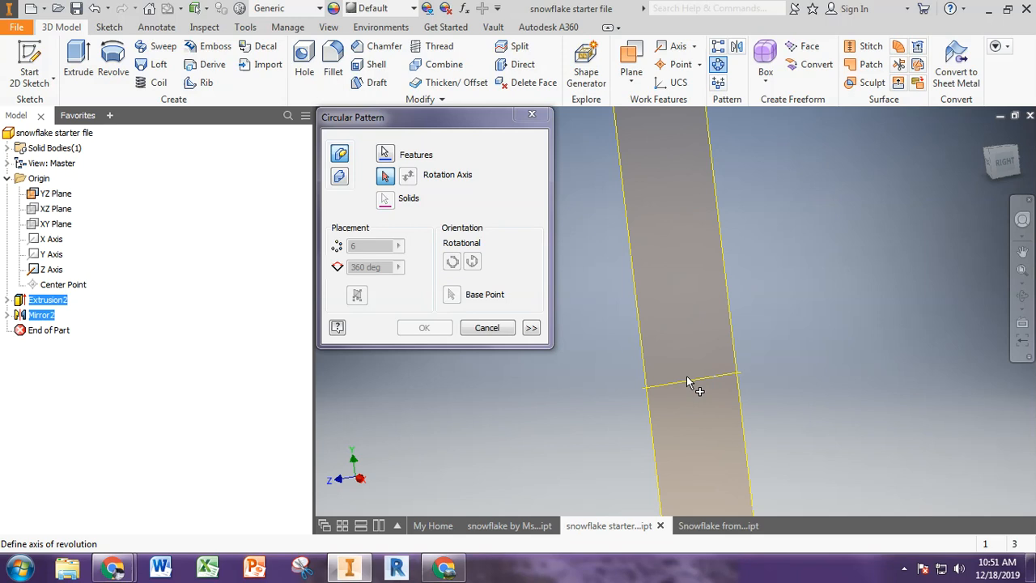
pyautogui.click(689, 381)
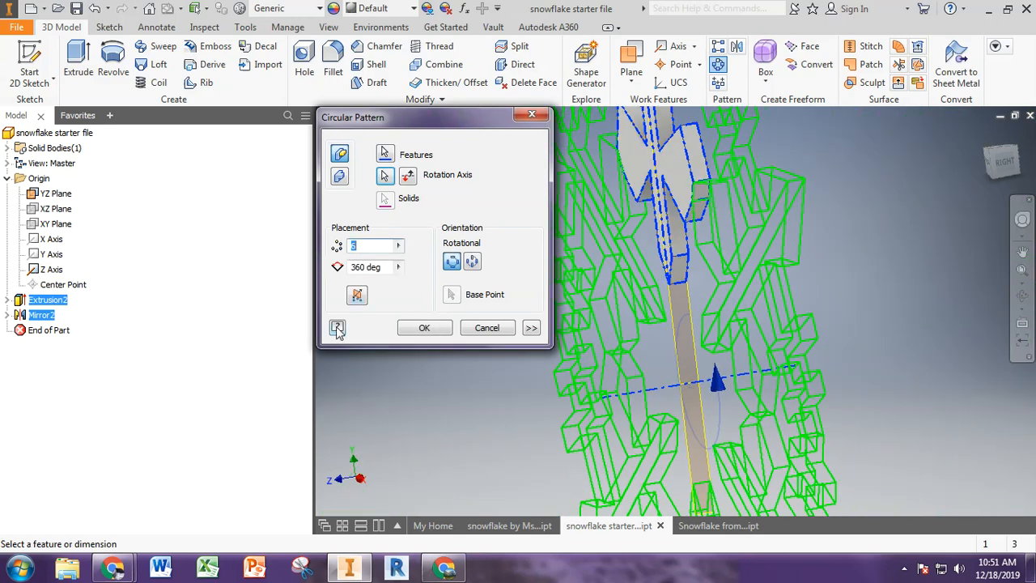
pyautogui.keyDown('shift'); pyautogui.moveTo(701, 374); pyautogui.dragTo(756, 369, button='middle'); pyautogui.keyUp('shift')
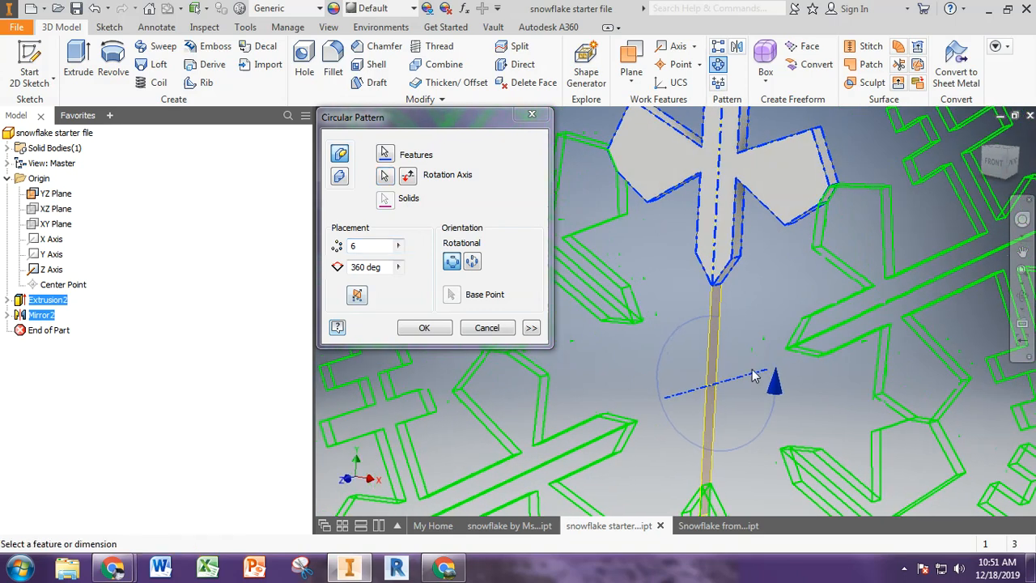
pyautogui.scroll(-5, 754, 372)
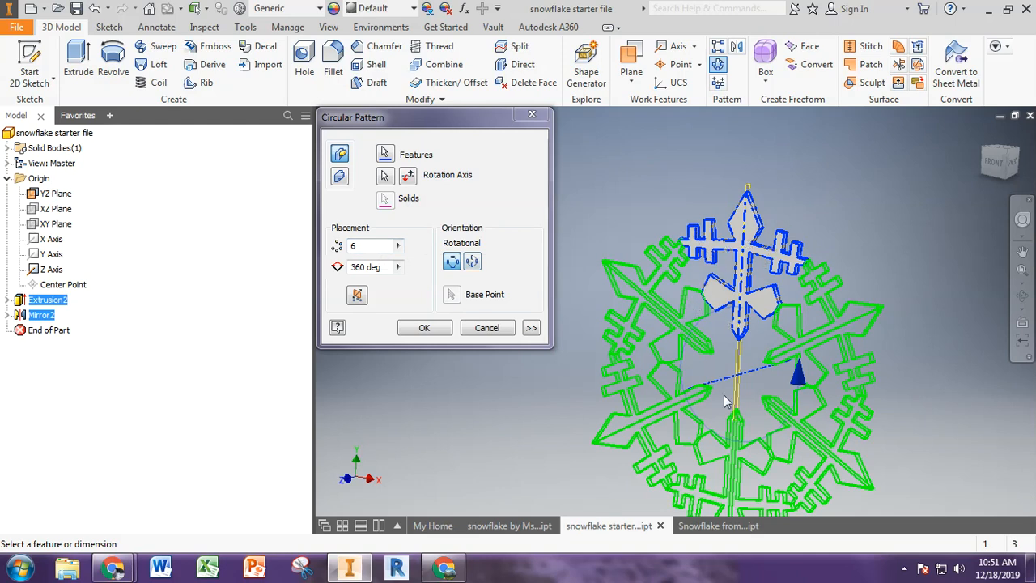
pyautogui.click(427, 330)
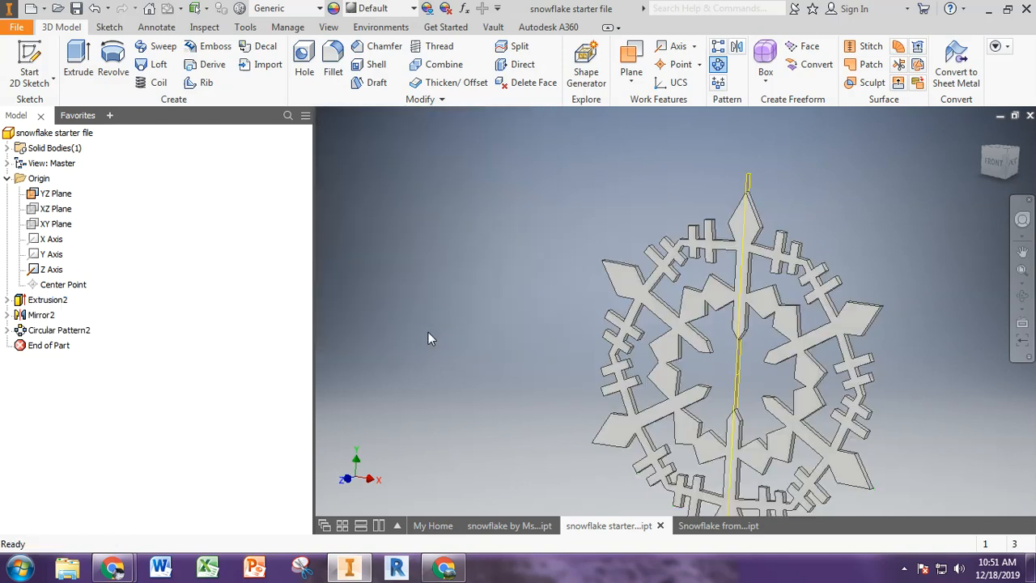
# Hide the YZ plane and the Z axis so only the snowflake body is shown
pyautogui.click(993, 162)
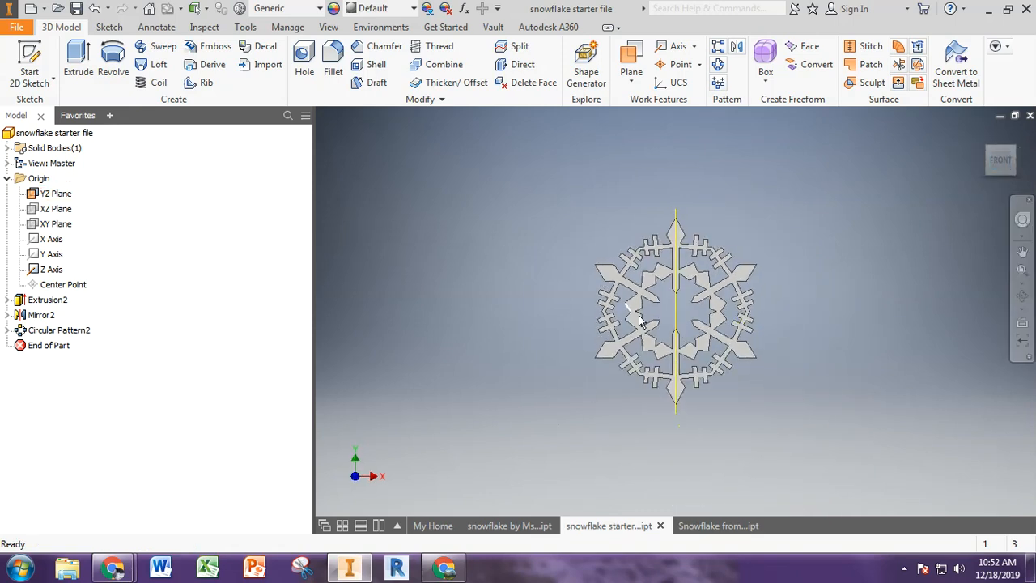
pyautogui.scroll(4, 620, 261)
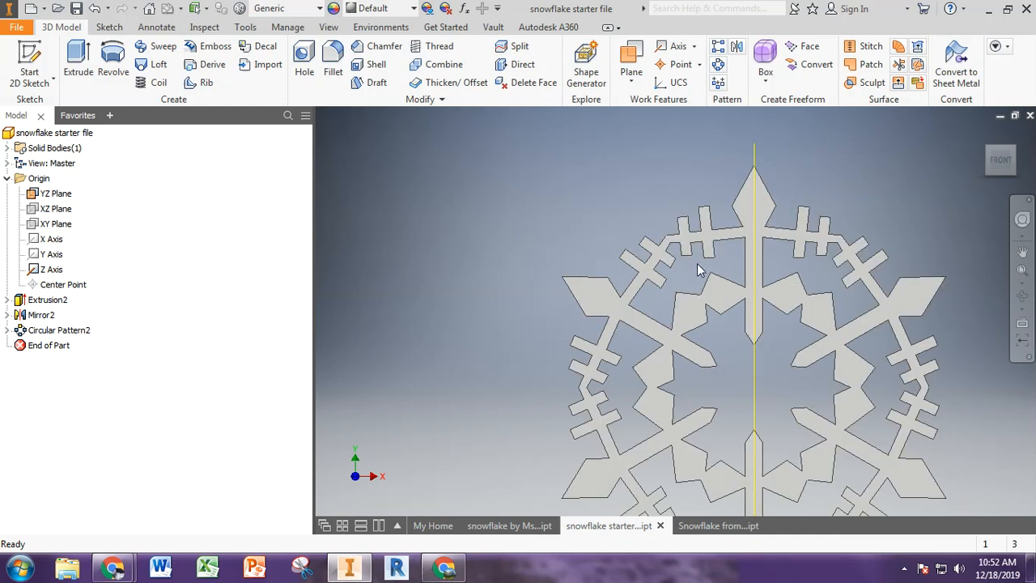
pyautogui.scroll(2, 700, 270)
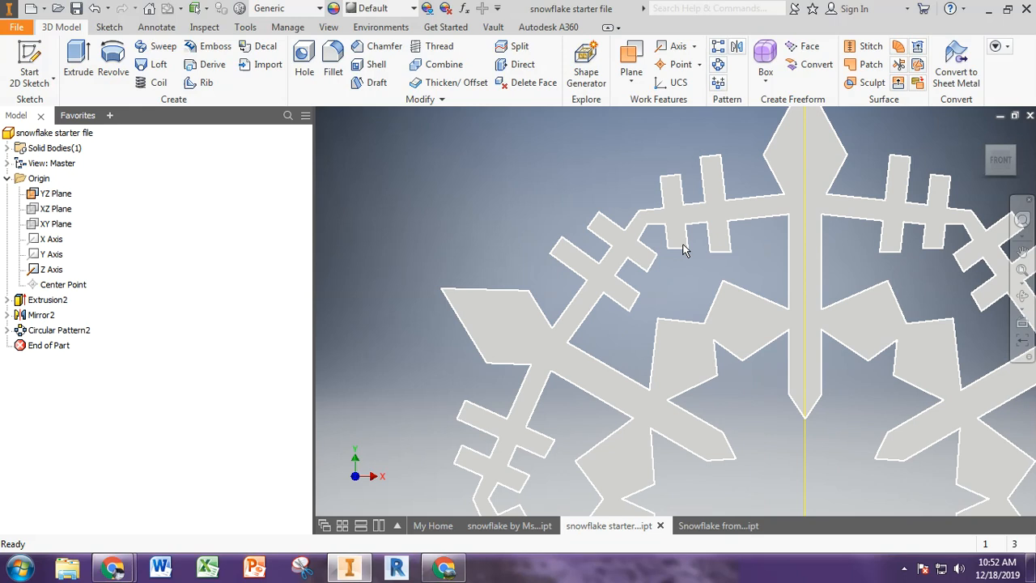
pyautogui.scroll(-6, 684, 251)
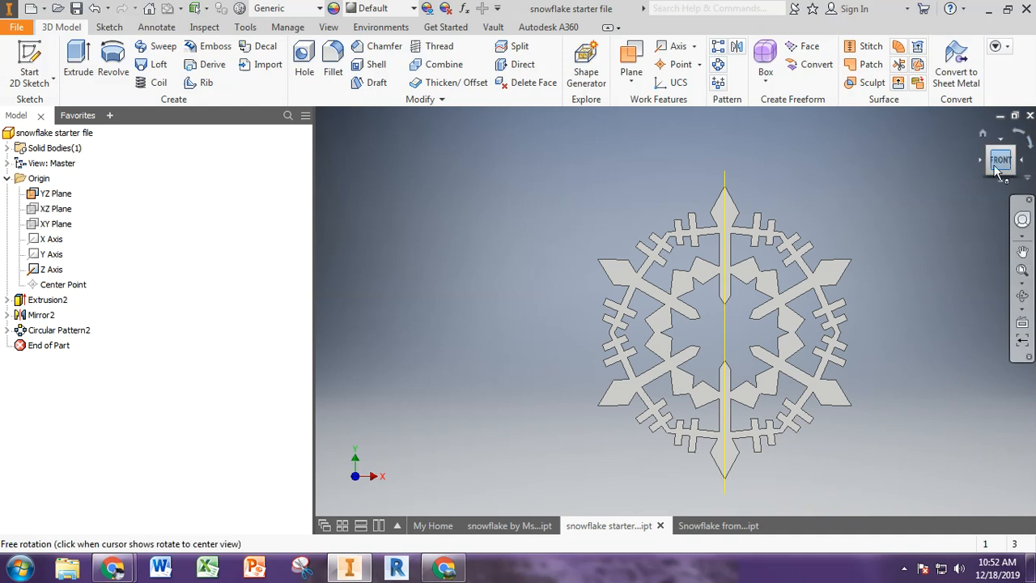
pyautogui.moveTo(1016, 155); pyautogui.dragTo(690, 407)
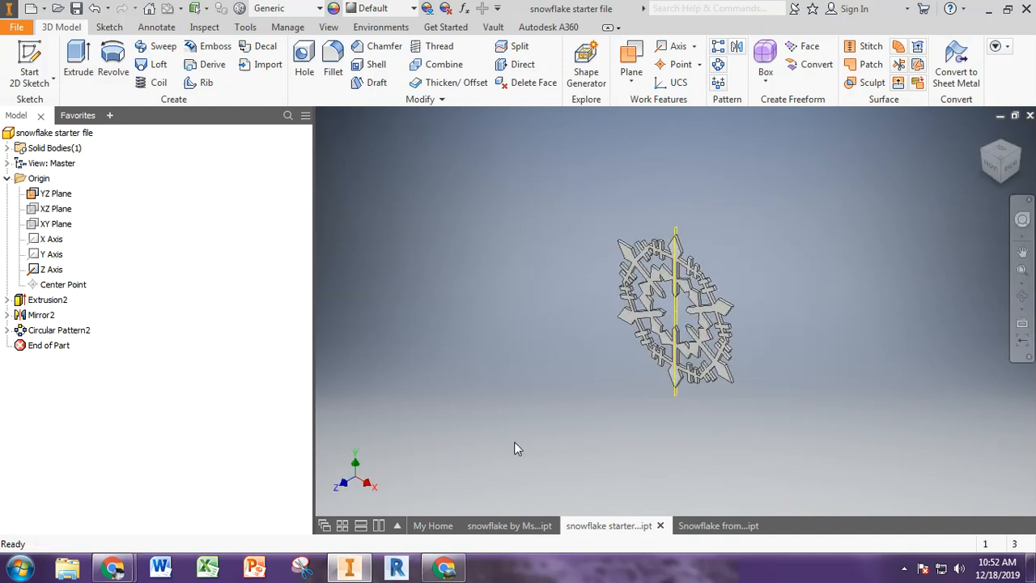
pyautogui.click(50, 194)
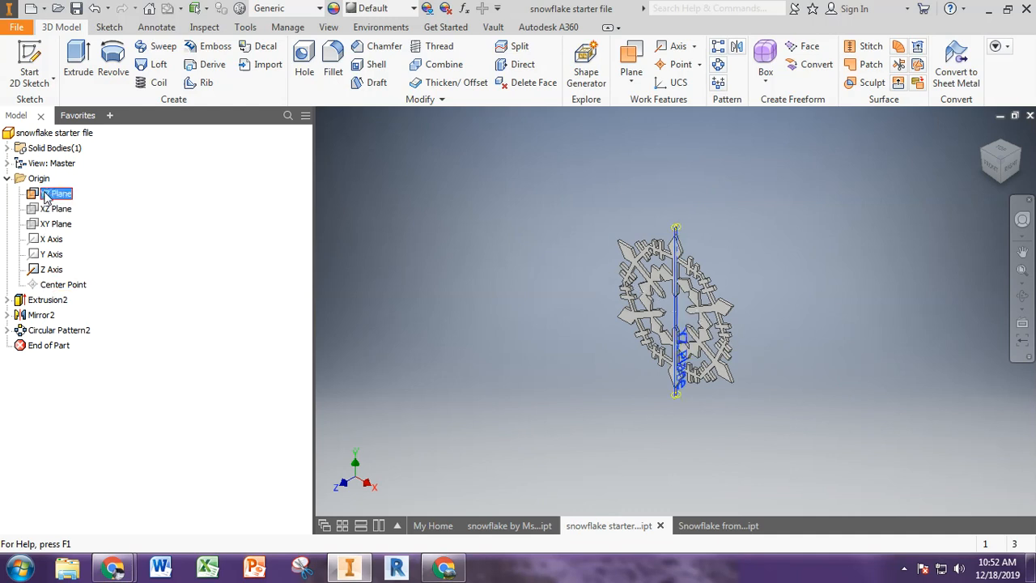
pyautogui.rightClick(46, 198)
pyautogui.click(71, 285)
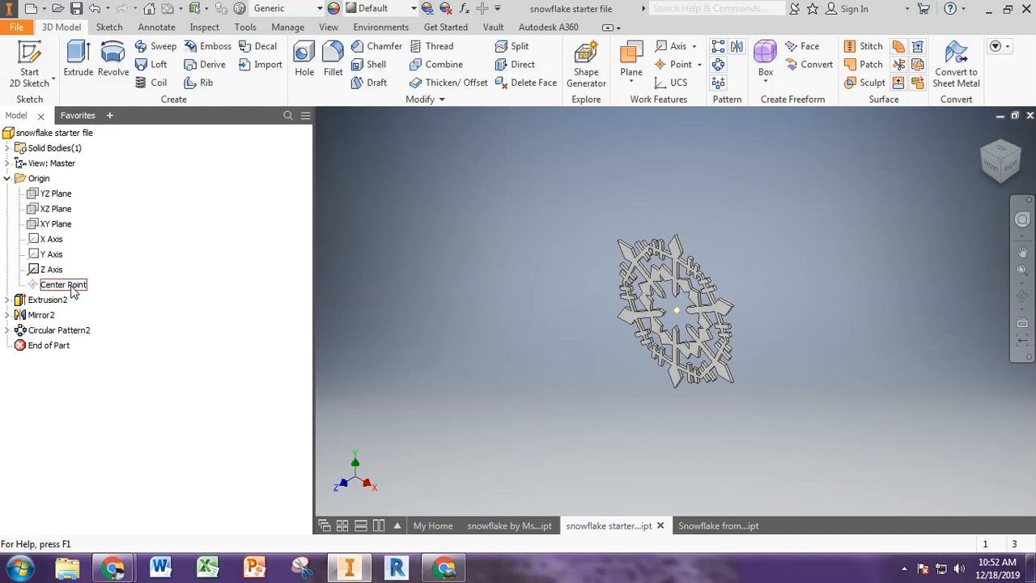
pyautogui.rightClick(49, 268)
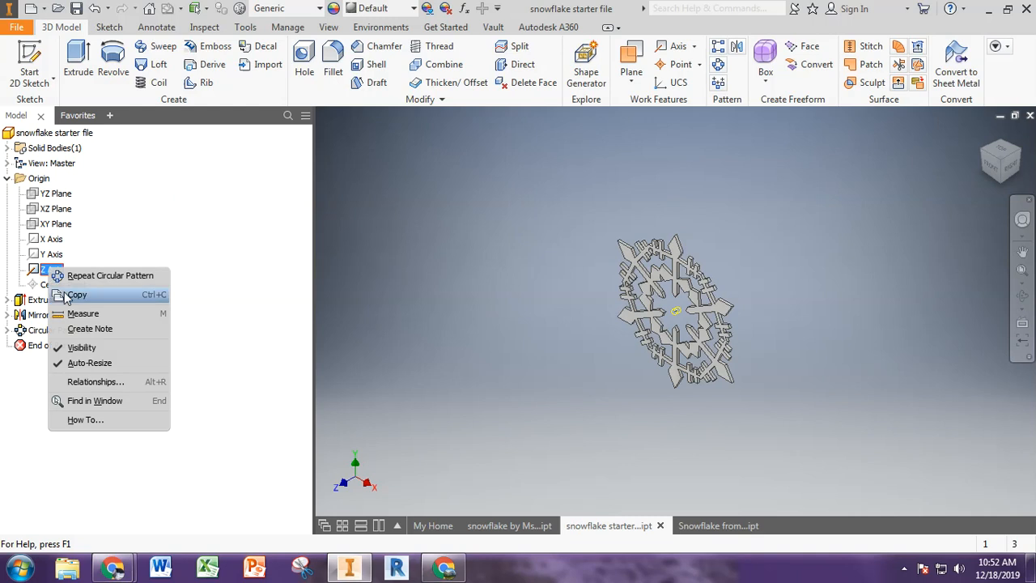
pyautogui.click(81, 347)
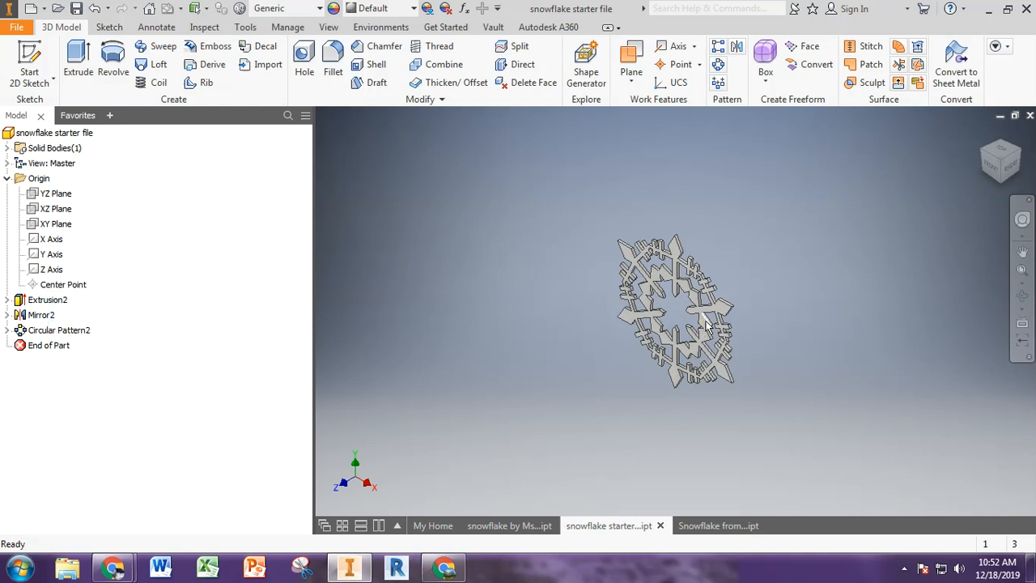
pyautogui.keyDown('shift'); pyautogui.moveTo(733, 280); pyautogui.dragTo(861, 328, button='middle'); pyautogui.keyUp('shift')
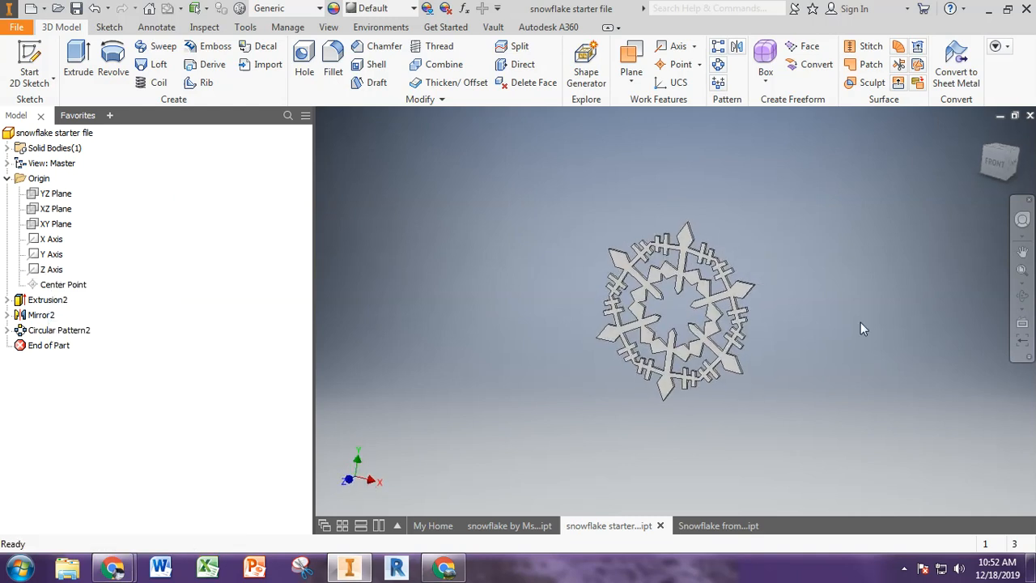
# Switch to the "snowflake by MsG falls apart" part and examine the gap around the inner star and the corners where the openings meet
pyautogui.click(516, 526)
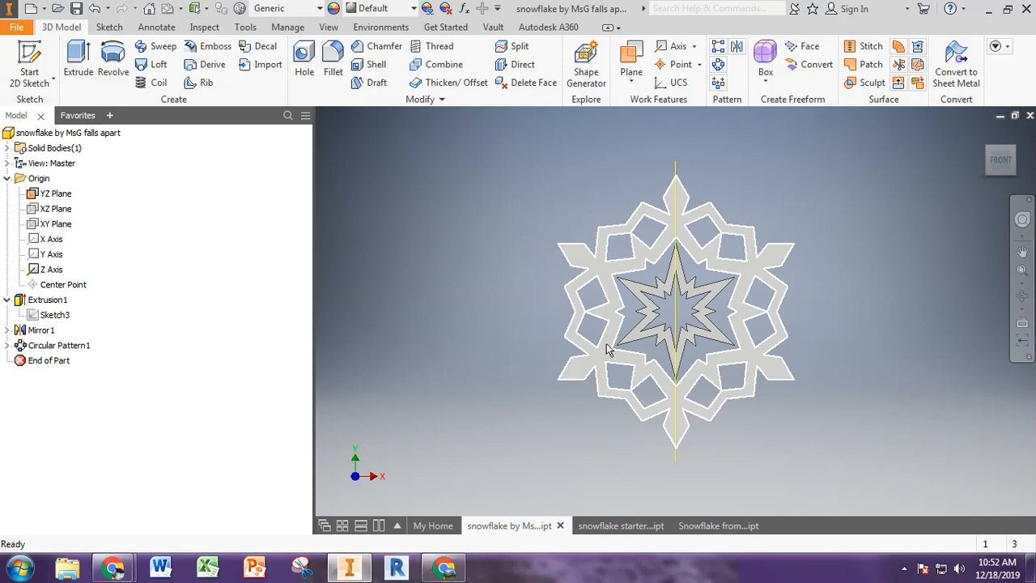
pyautogui.scroll(5, 683, 277)
pyautogui.scroll(-6, 683, 277)
pyautogui.scroll(-3, 683, 277)
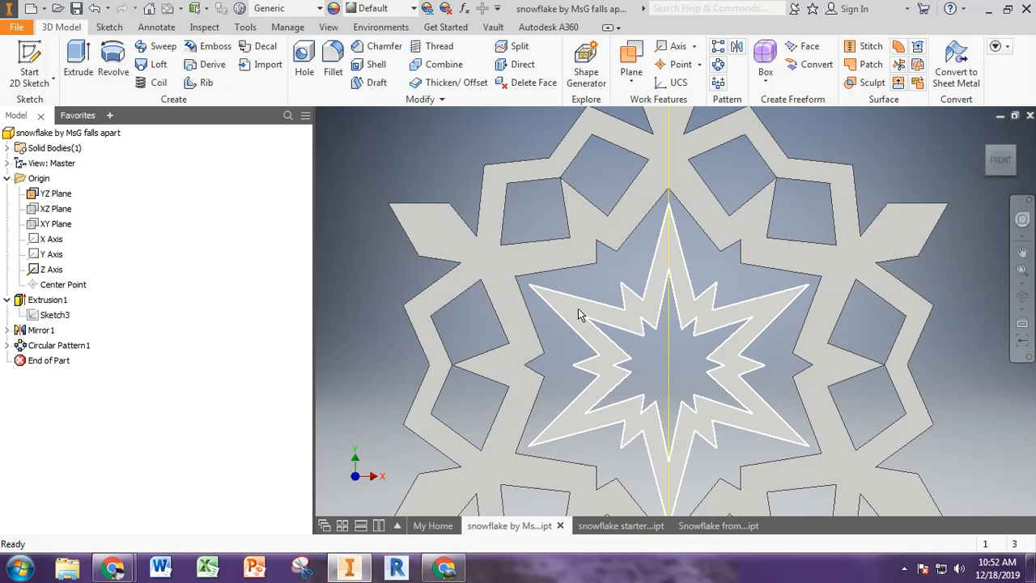
pyautogui.moveTo(572, 330)
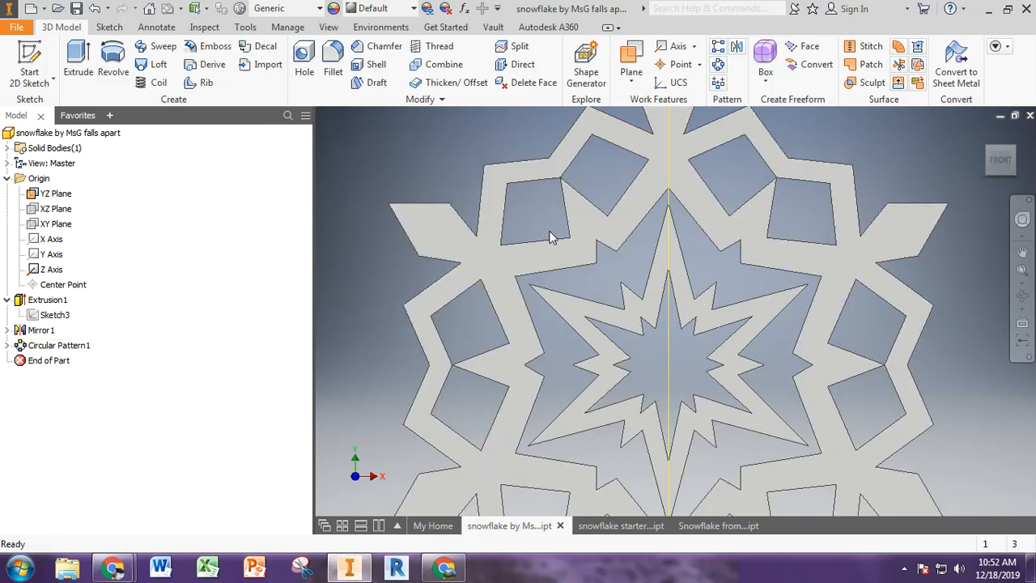
pyautogui.scroll(-3, 567, 180)
pyautogui.scroll(10, 566, 180)
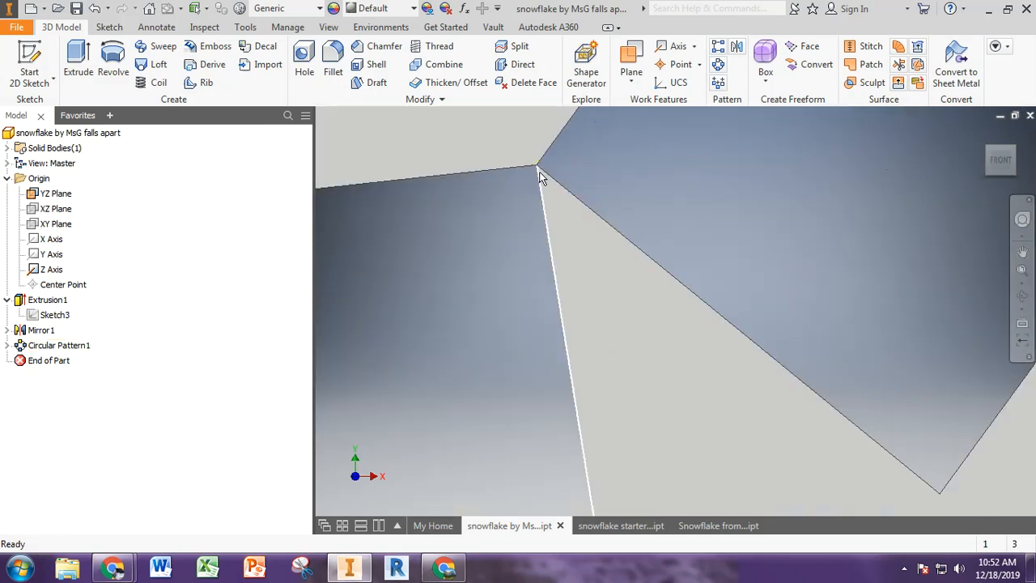
pyautogui.scroll(-8, 551, 230)
pyautogui.scroll(-4, 554, 238)
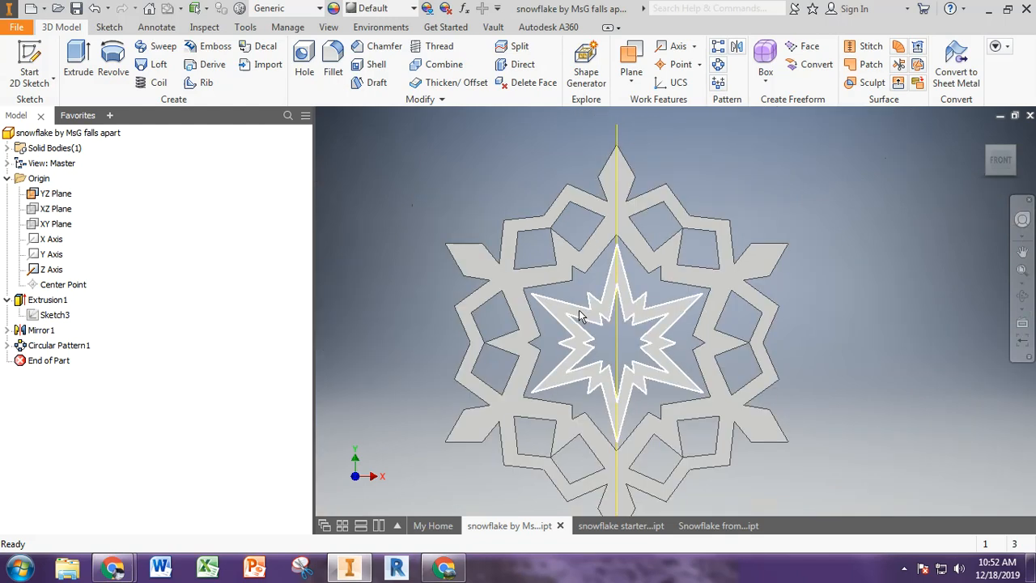
pyautogui.scroll(2, 562, 259)
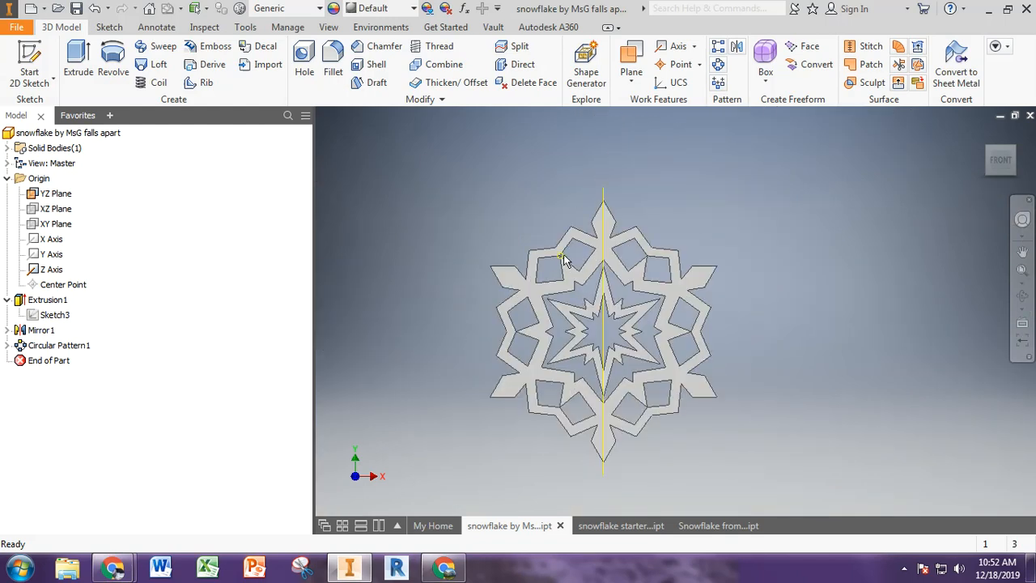
# Highlight Sketch3 under the extrusion and examine where its outlines meet the slanted edge and the centerline
pyautogui.click(33, 318)
pyautogui.scroll(-5, 538, 291)
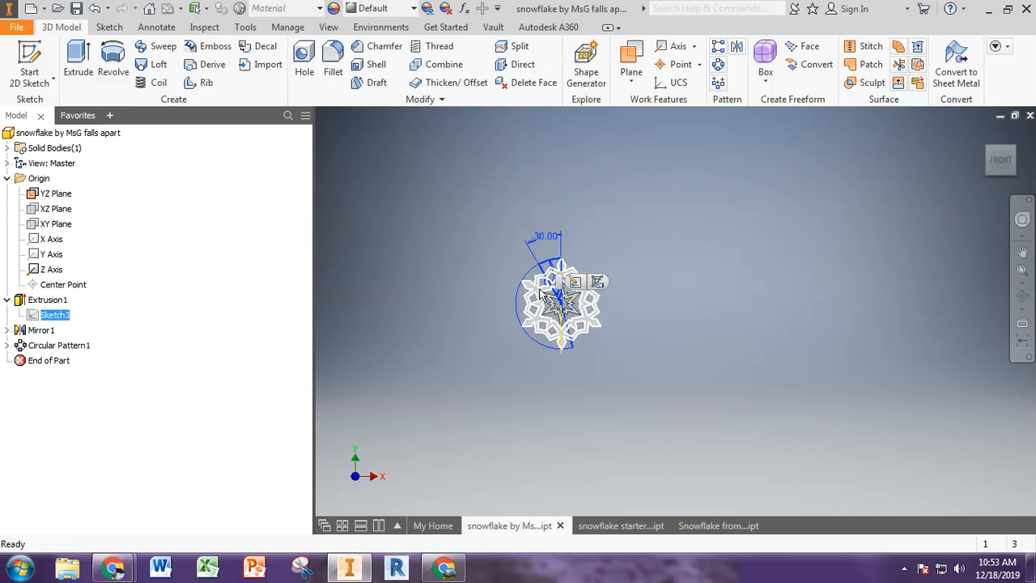
pyautogui.scroll(6, 538, 291)
pyautogui.moveTo(650, 328); pyautogui.dragTo(712, 319, button='middle')
pyautogui.scroll(6, 708, 307)
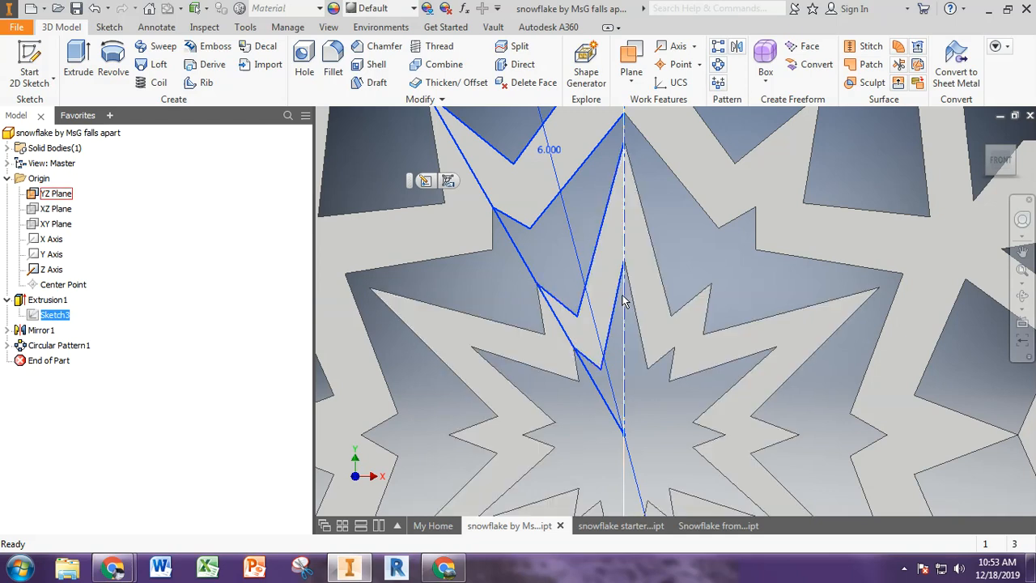
pyautogui.scroll(-3, 620, 267)
pyautogui.scroll(3, 526, 191)
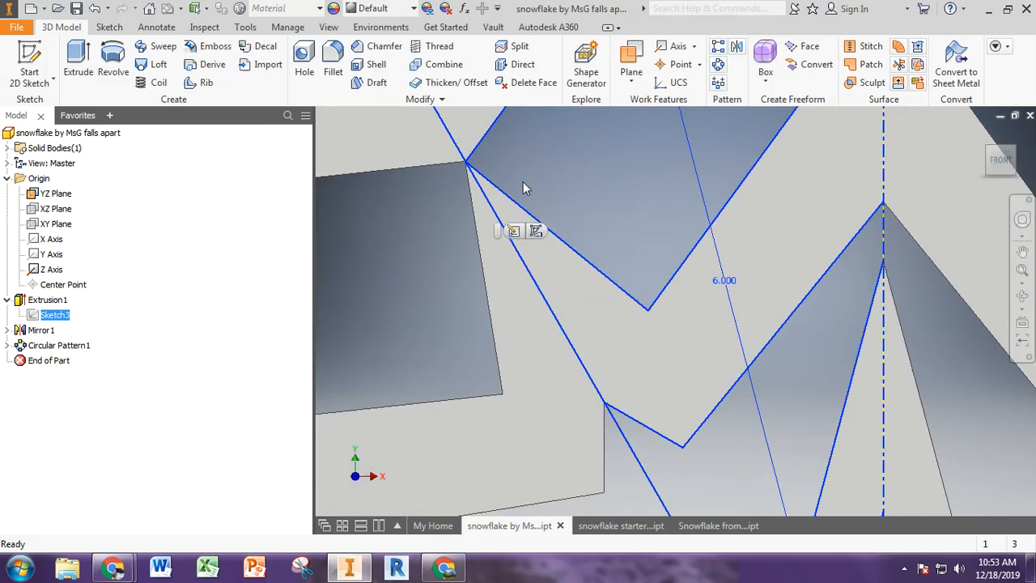
pyautogui.scroll(-4, 468, 166)
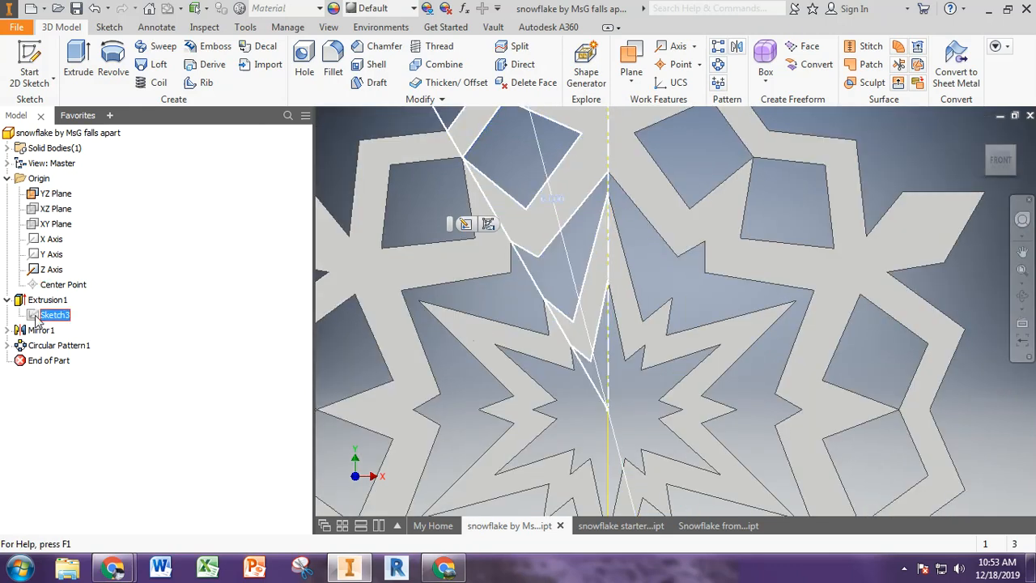
# Open Sketch3 for editing and inspect the corner of the four-sided opening that touches the slanted edge
pyautogui.doubleClick(35, 319)
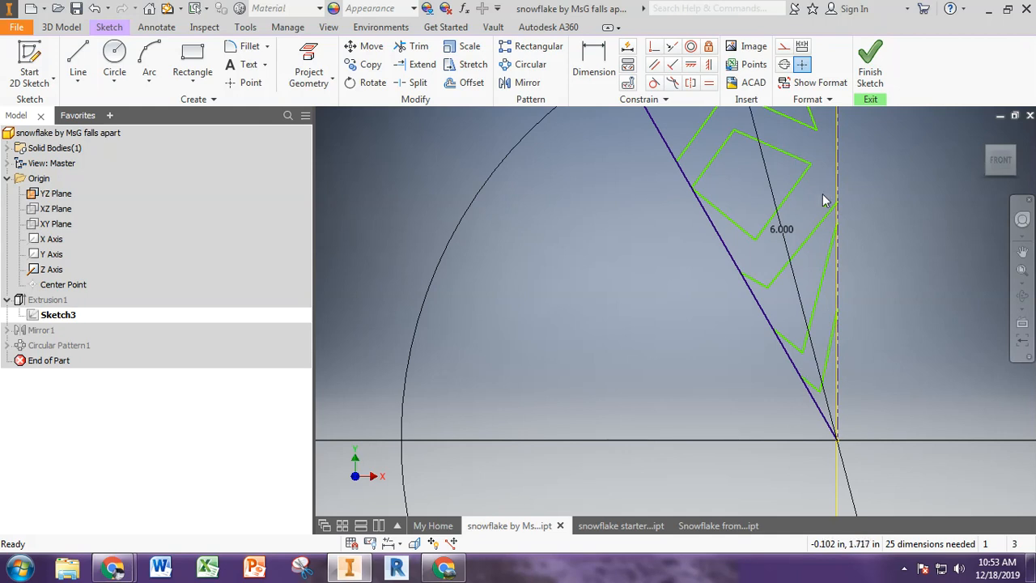
pyautogui.scroll(3, 698, 196)
pyautogui.click(699, 194)
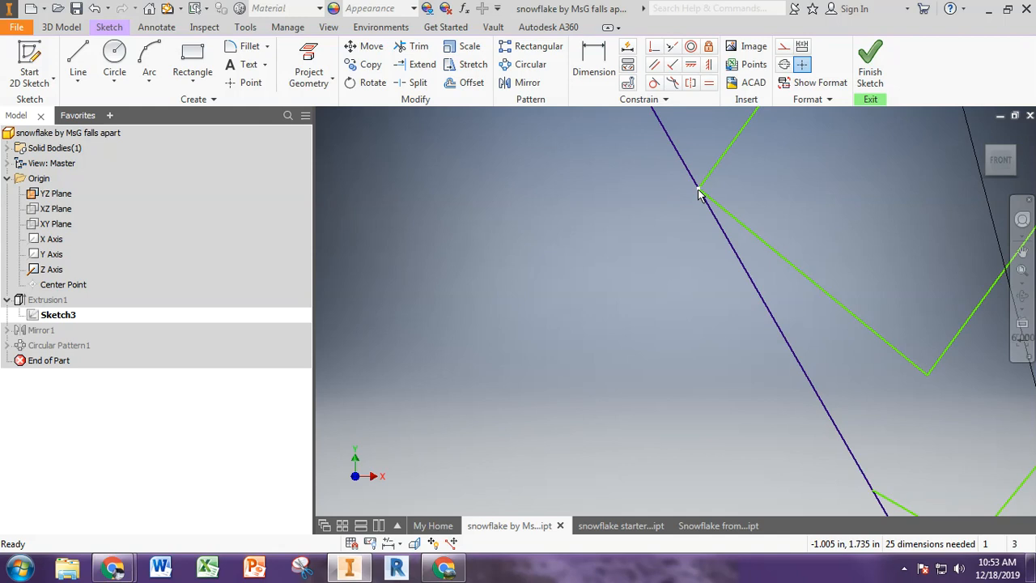
pyautogui.scroll(-2, 699, 194)
pyautogui.scroll(-2, 699, 194)
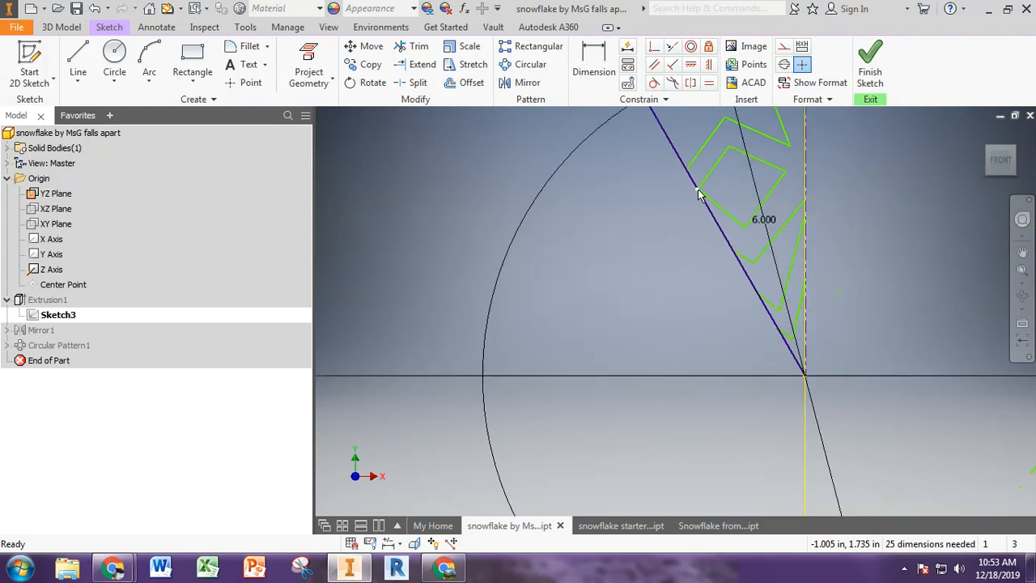
# Finish editing Sketch3 and switch to the "snowflake starter file" part
pyautogui.scroll(-2, 783, 250)
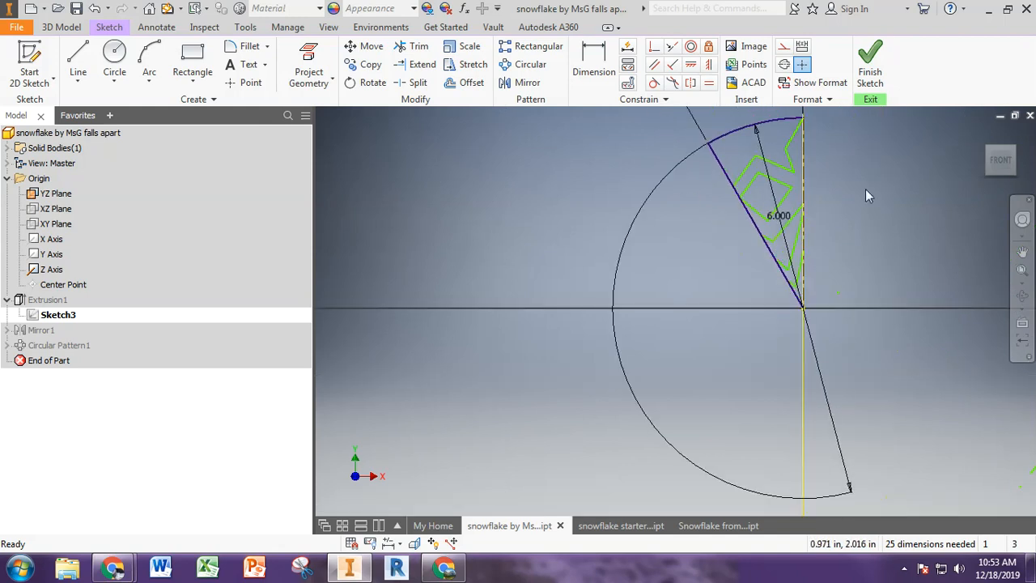
pyautogui.click(871, 75)
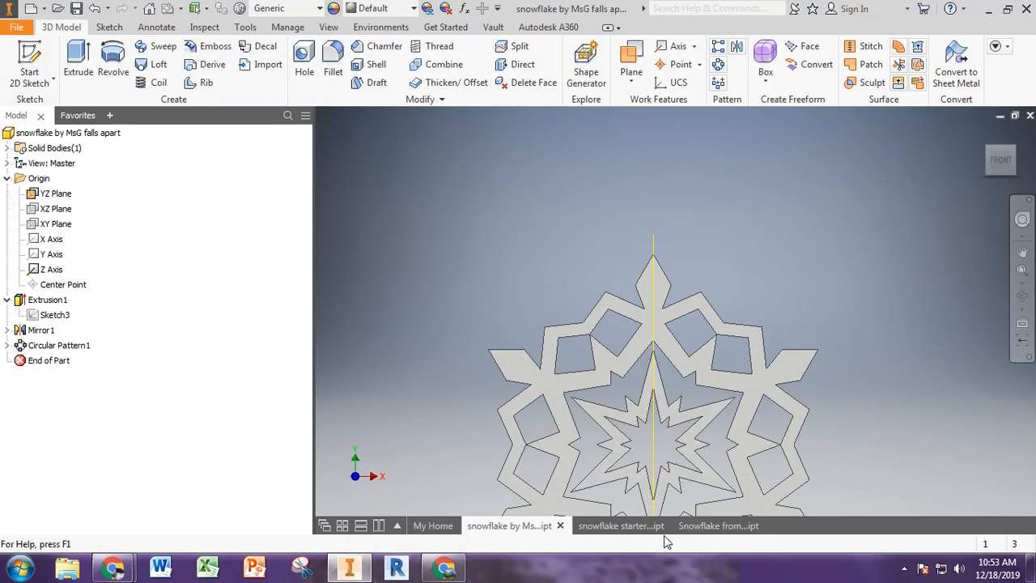
pyautogui.click(612, 528)
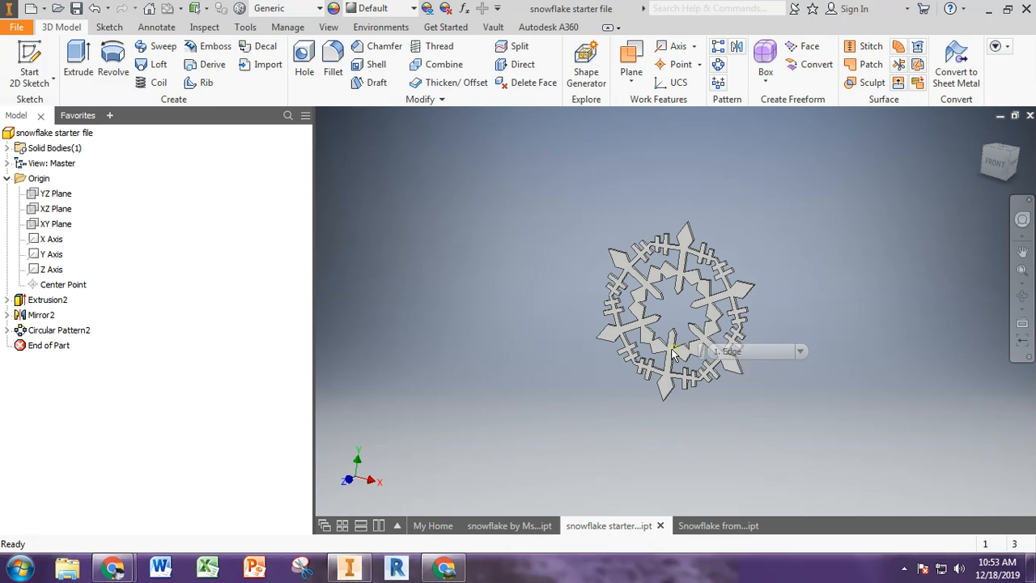
# Export the snowflake's front face as an AutoCAD DXF file named "snowflake by MsG2" in the snowflakes folder
pyautogui.scroll(-3, 670, 356)
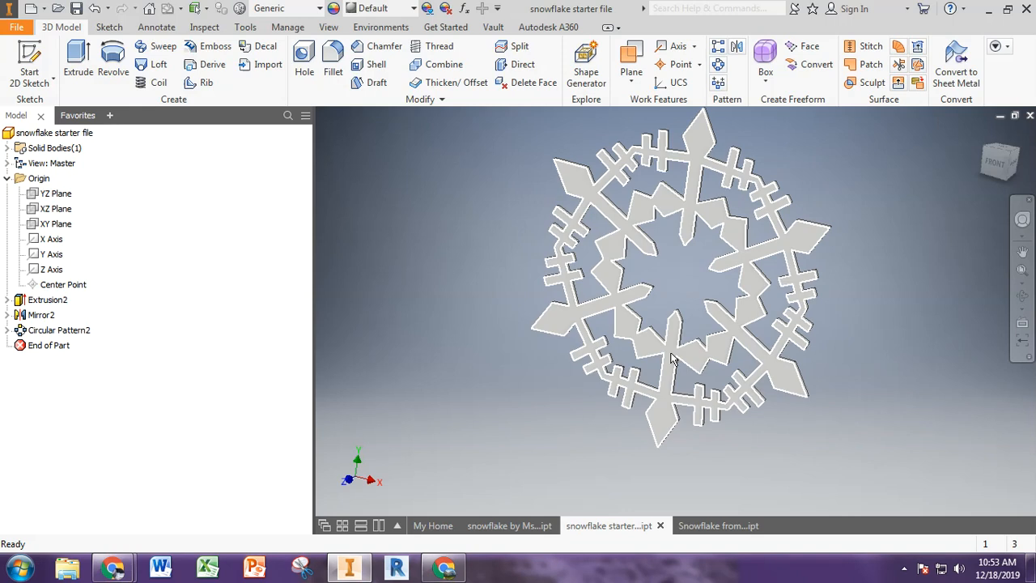
pyautogui.click(670, 357)
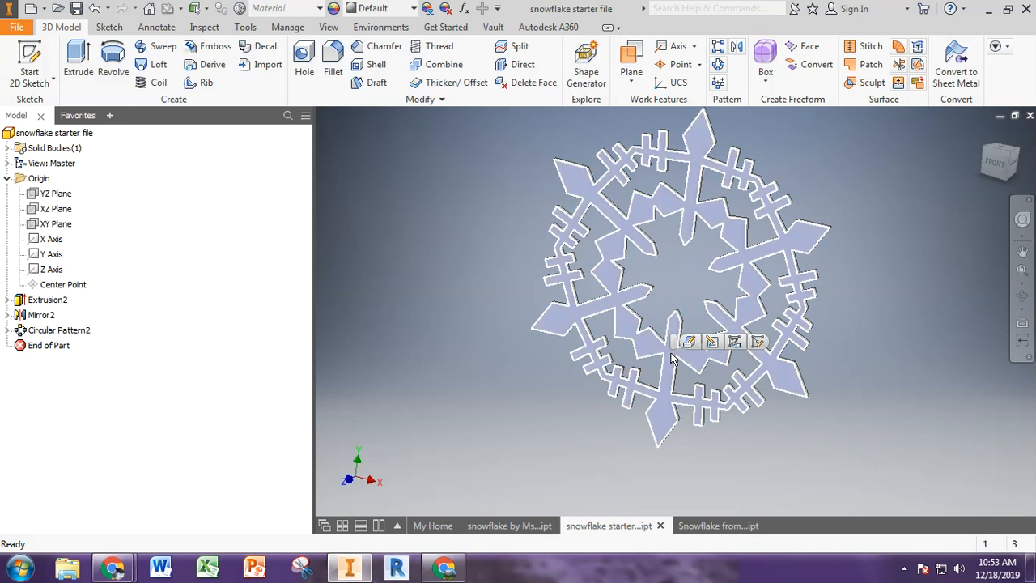
pyautogui.moveTo(684, 368)
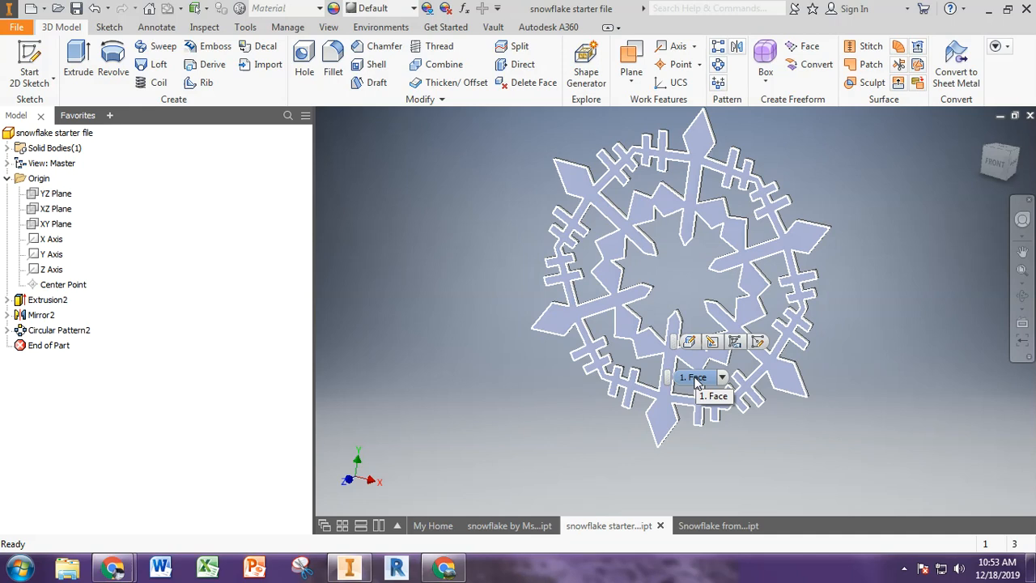
pyautogui.rightClick(670, 358)
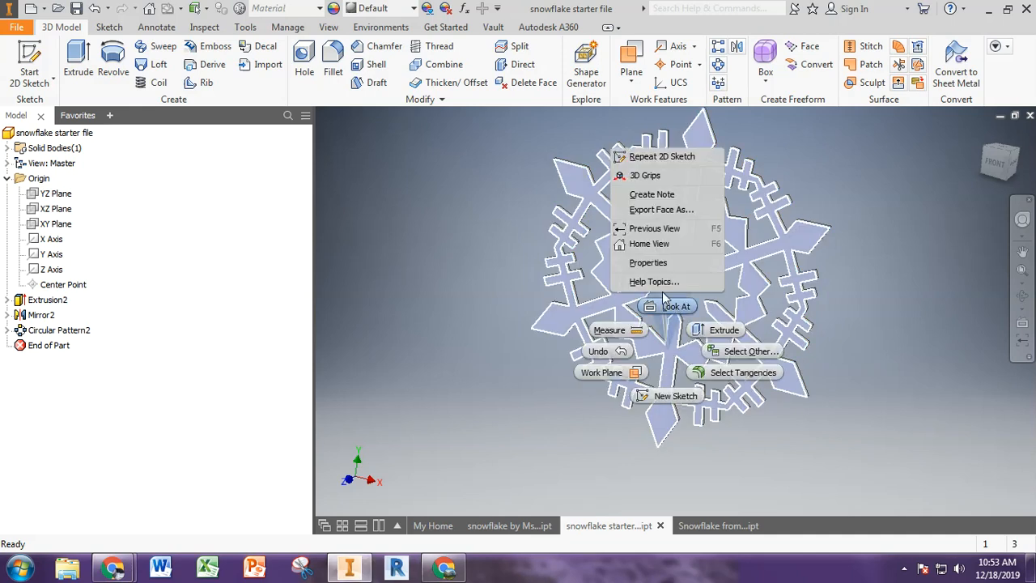
pyautogui.click(649, 211)
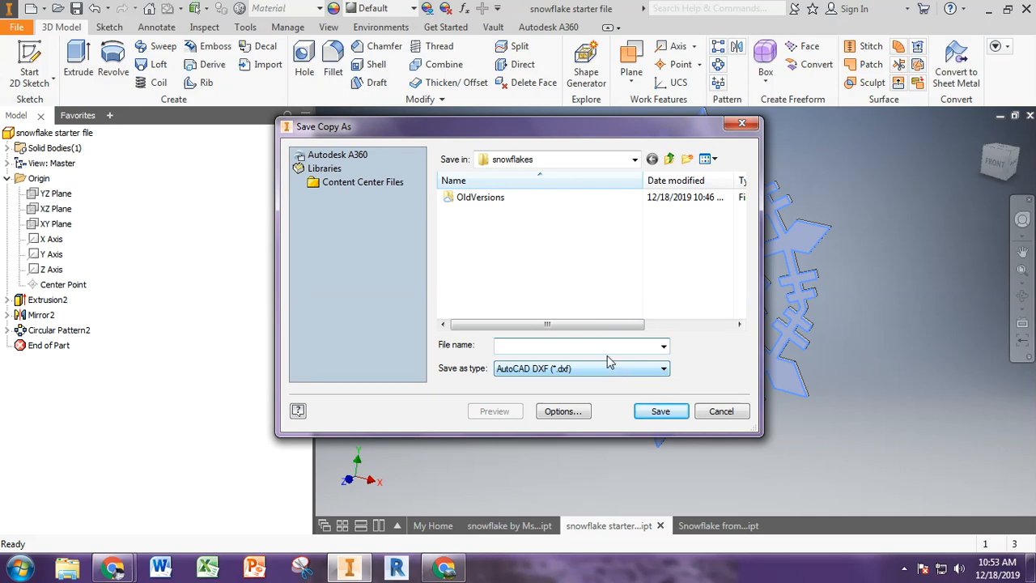
pyautogui.write('snow')
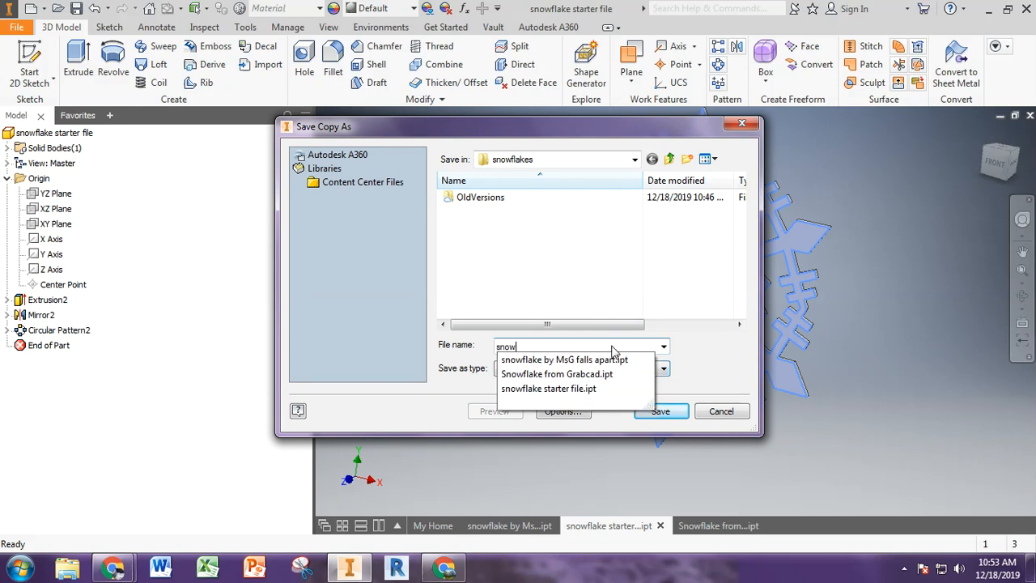
pyautogui.write('flake by')
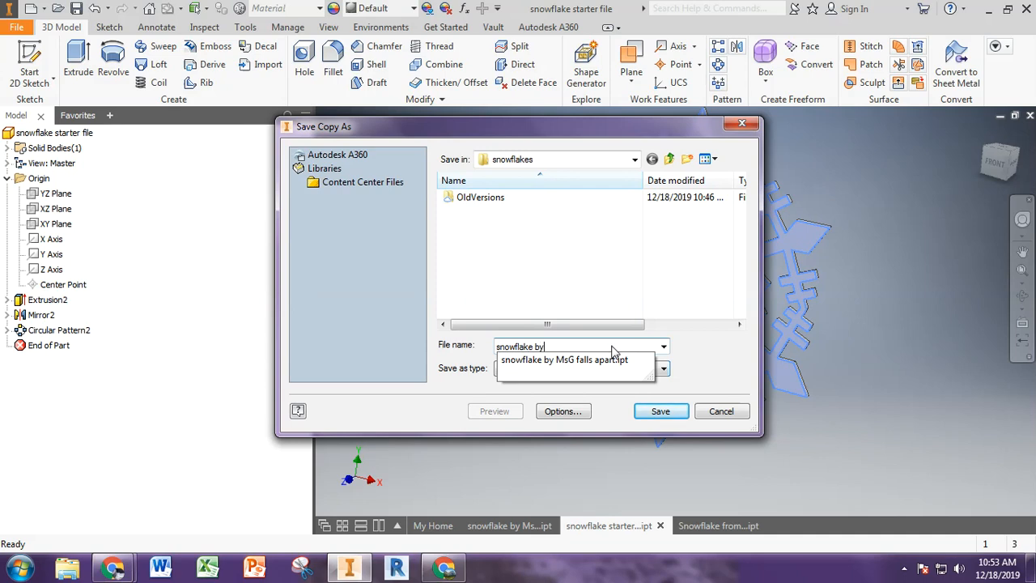
pyautogui.write(' MsG2')
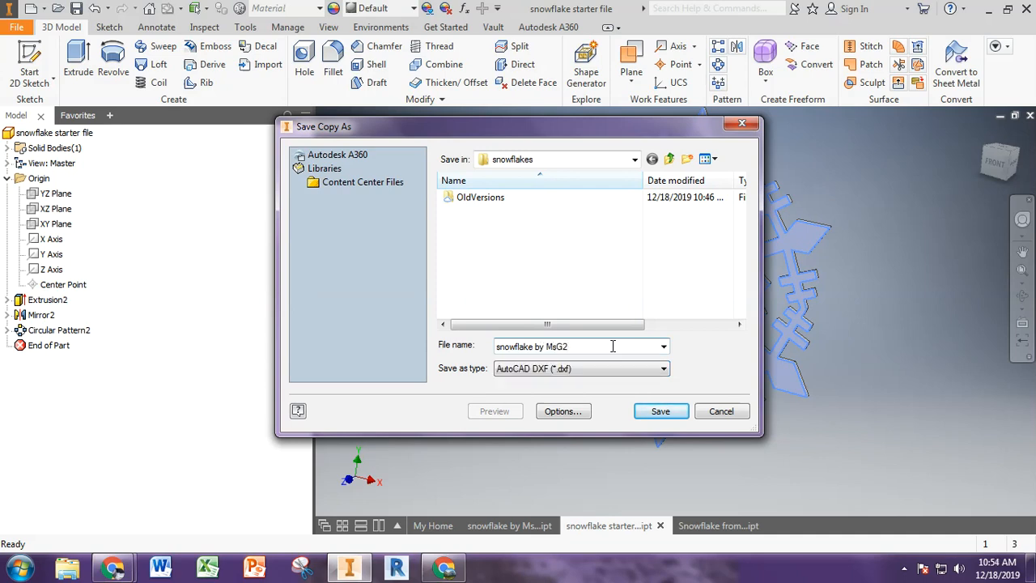
pyautogui.click(643, 411)
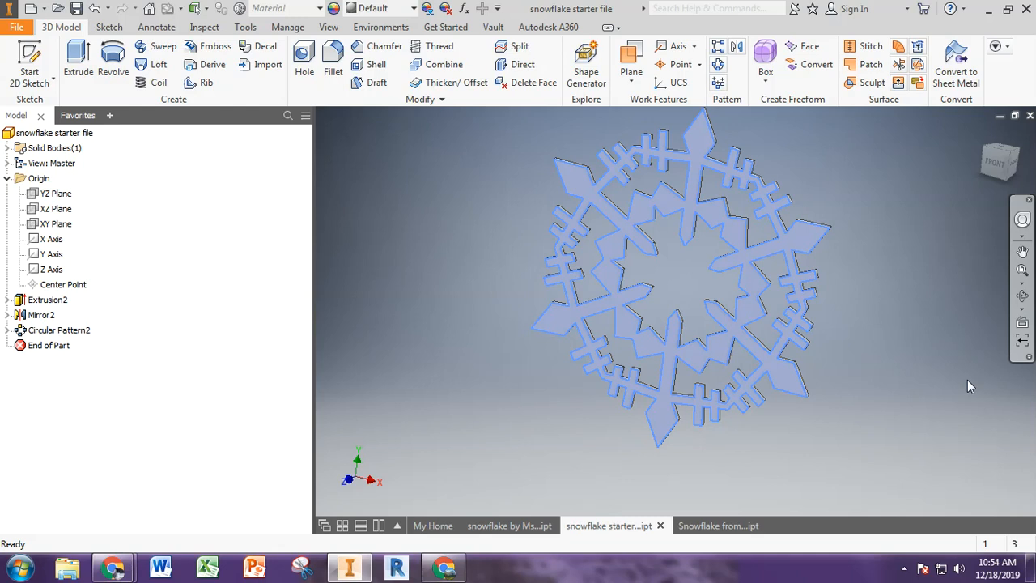
# Switch to Chrome, search for "cricut design space" in a new tab and open the Cricut Design Space site
pyautogui.moveTo(112, 567)
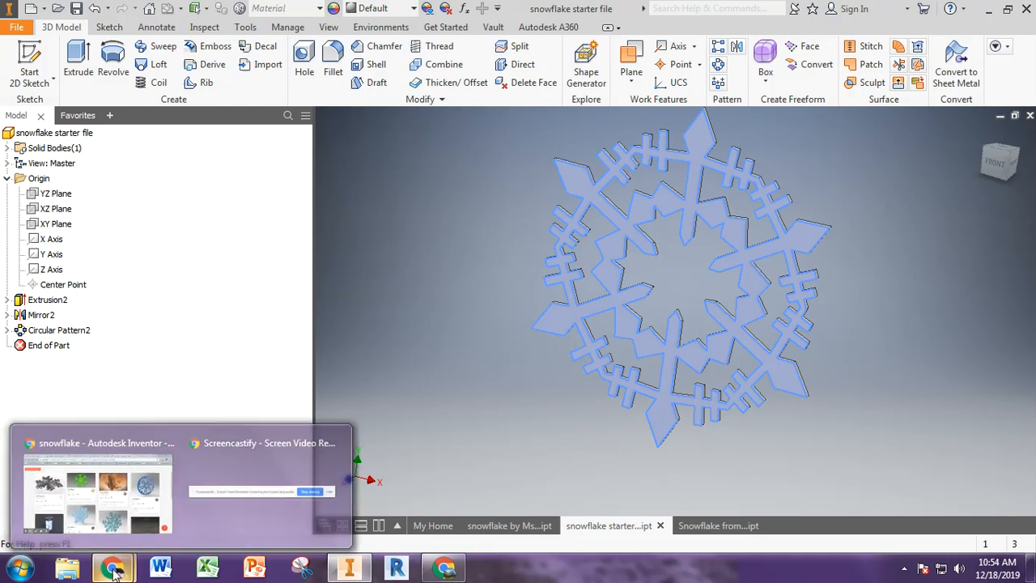
pyautogui.click(99, 485)
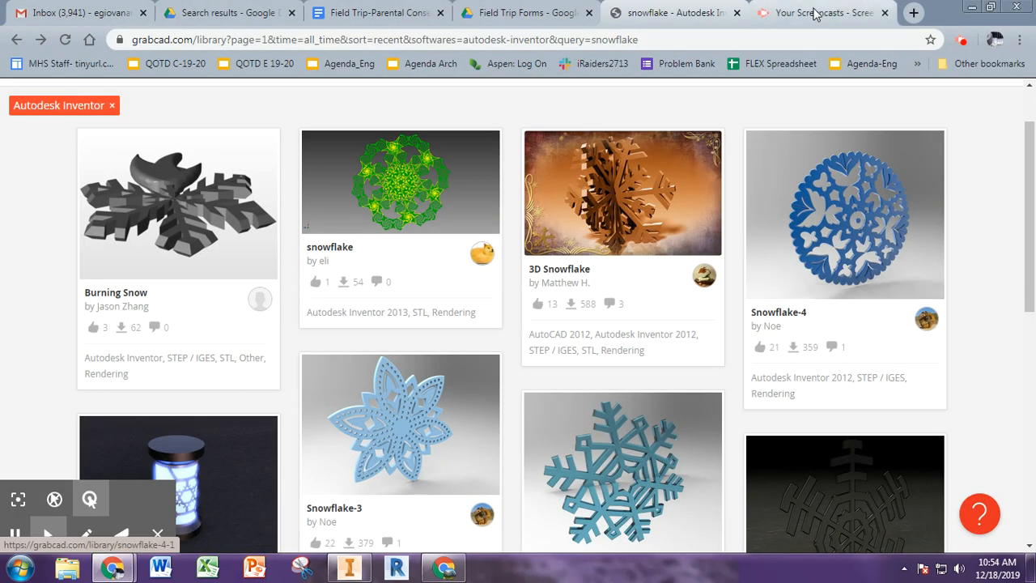
pyautogui.click(913, 13)
pyautogui.write('cricut design space')
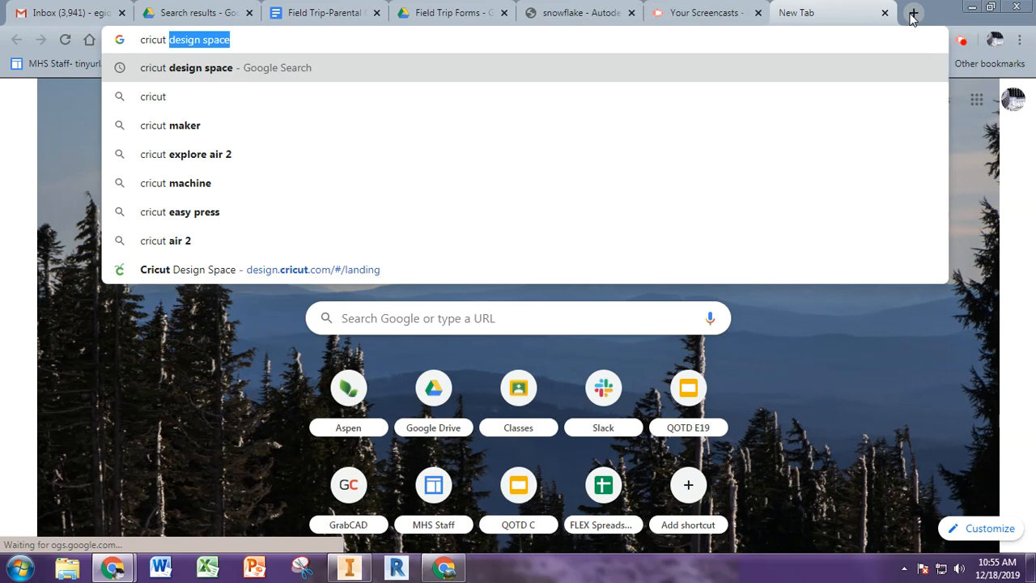
pyautogui.press('Return')
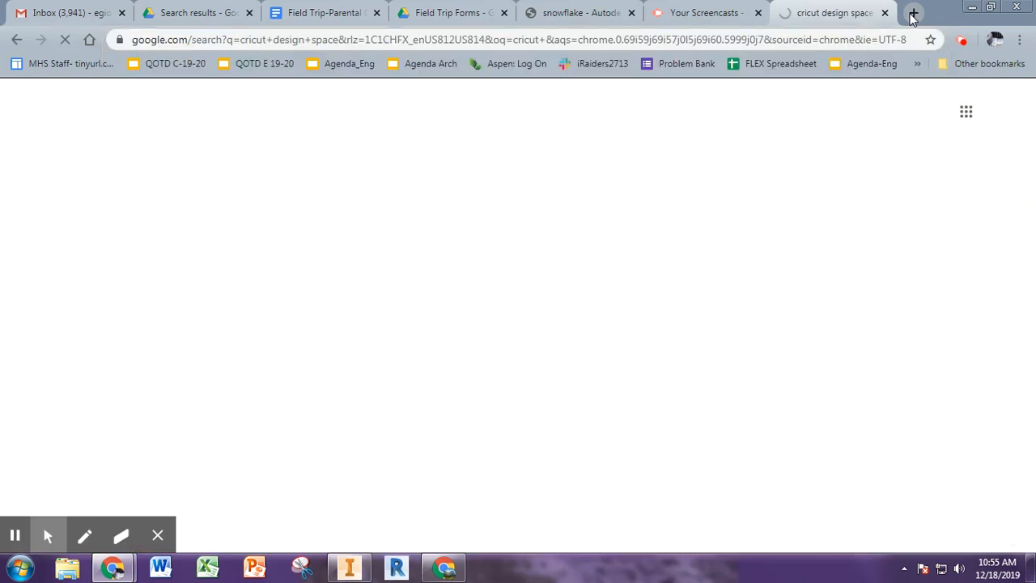
pyautogui.click(249, 219)
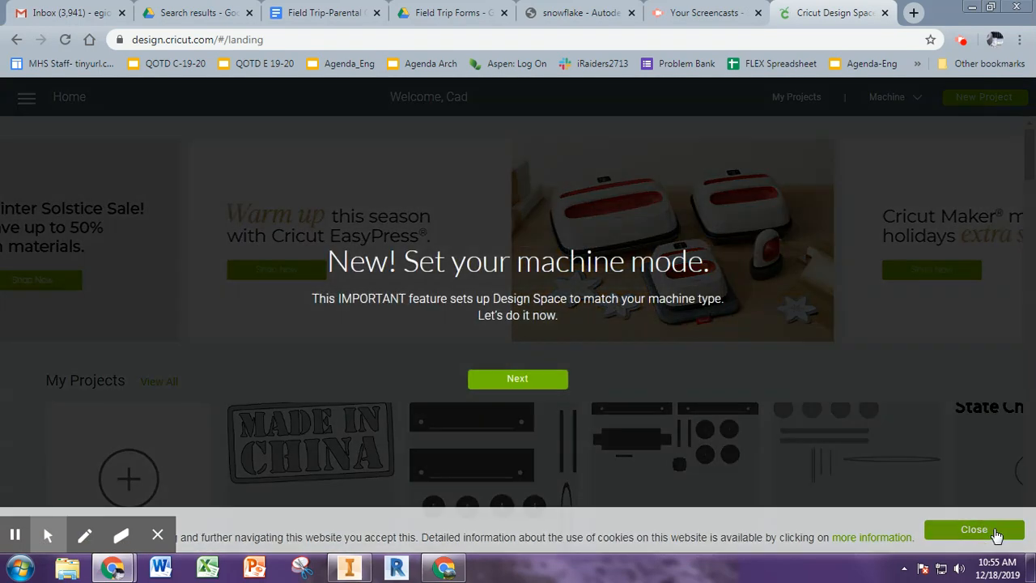
# Dismiss the cookie notice and set the machine mode to Cricut Explore Family
pyautogui.click(983, 531)
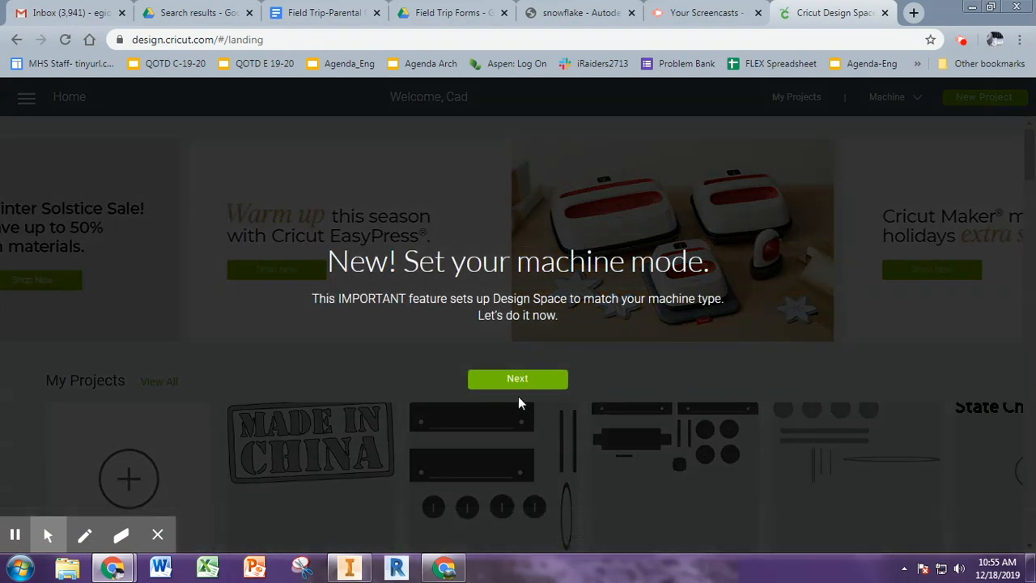
pyautogui.click(518, 386)
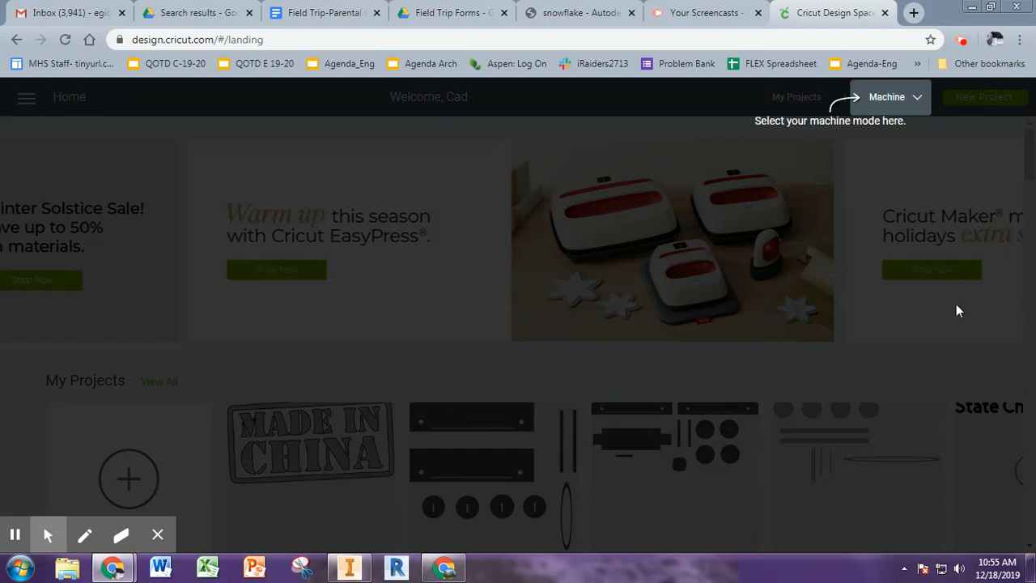
pyautogui.click(896, 110)
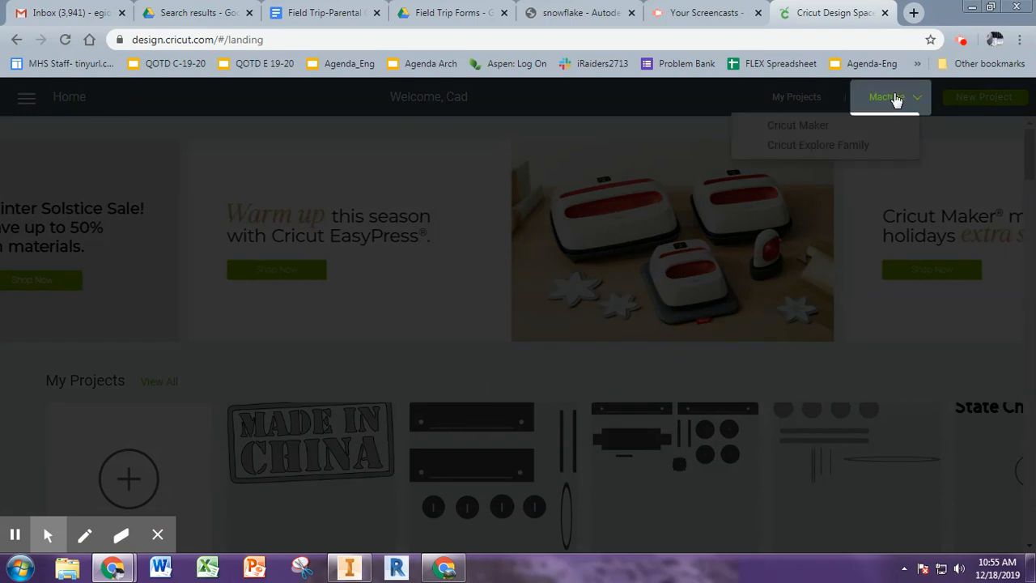
pyautogui.click(840, 145)
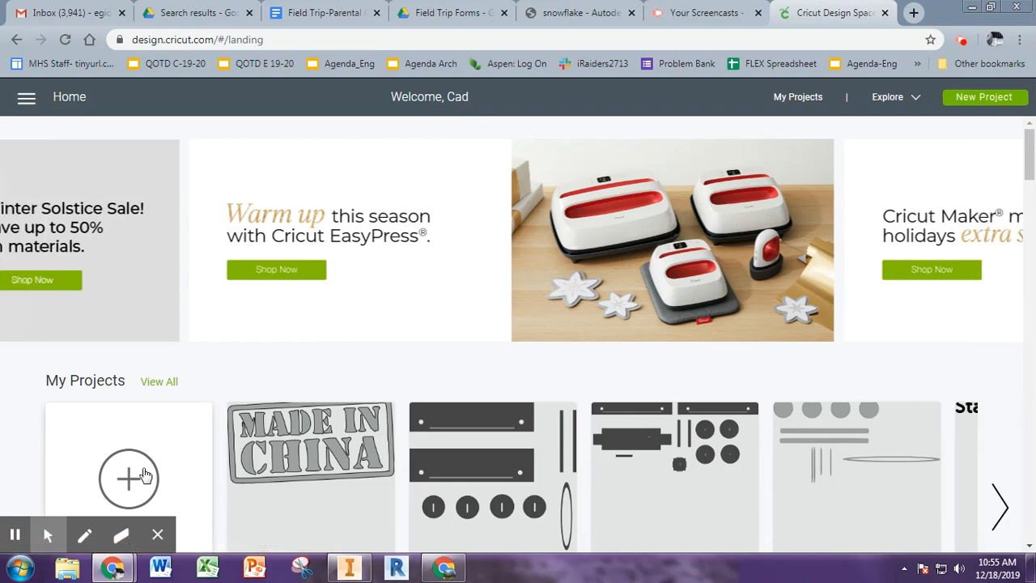
# Create a new project and download the Cricut Design Space plugin installer
pyautogui.scroll(-2, 142, 474)
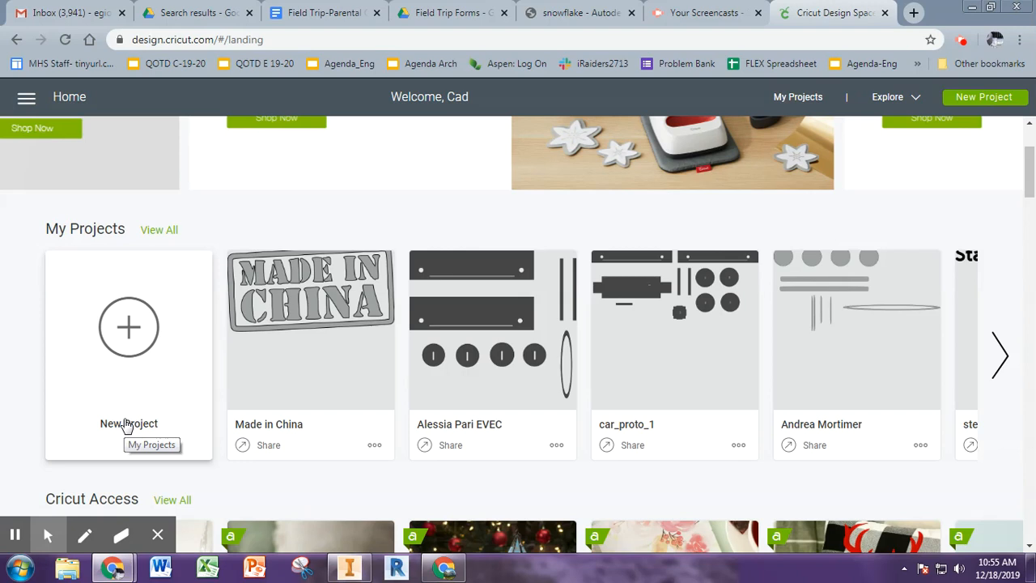
pyautogui.click(127, 425)
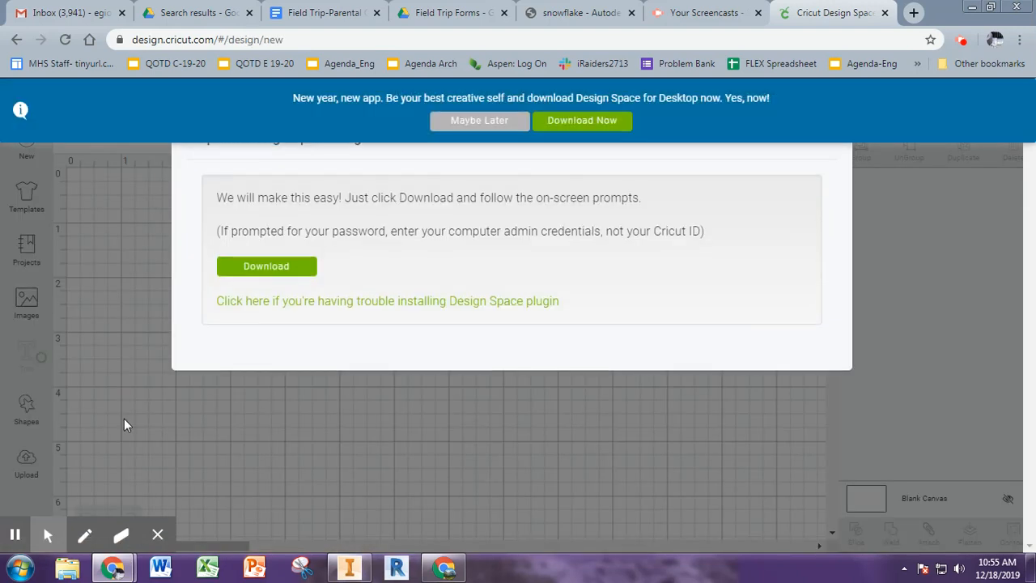
pyautogui.click(279, 276)
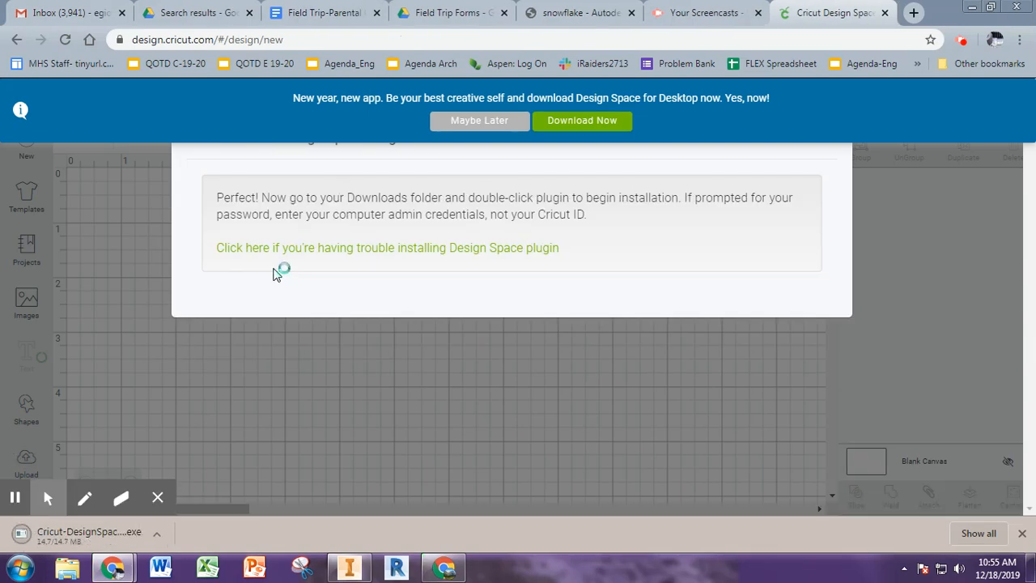
# Decline the desktop app offer and run the downloaded Cricut Design Space installer through its setup wizard
pyautogui.click(454, 121)
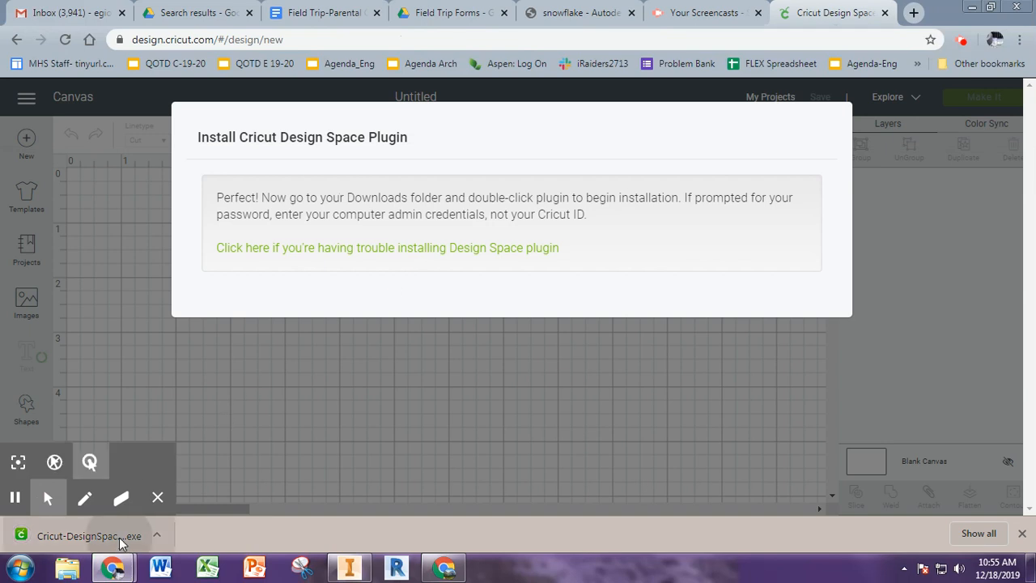
pyautogui.click(81, 535)
pyautogui.click(585, 296)
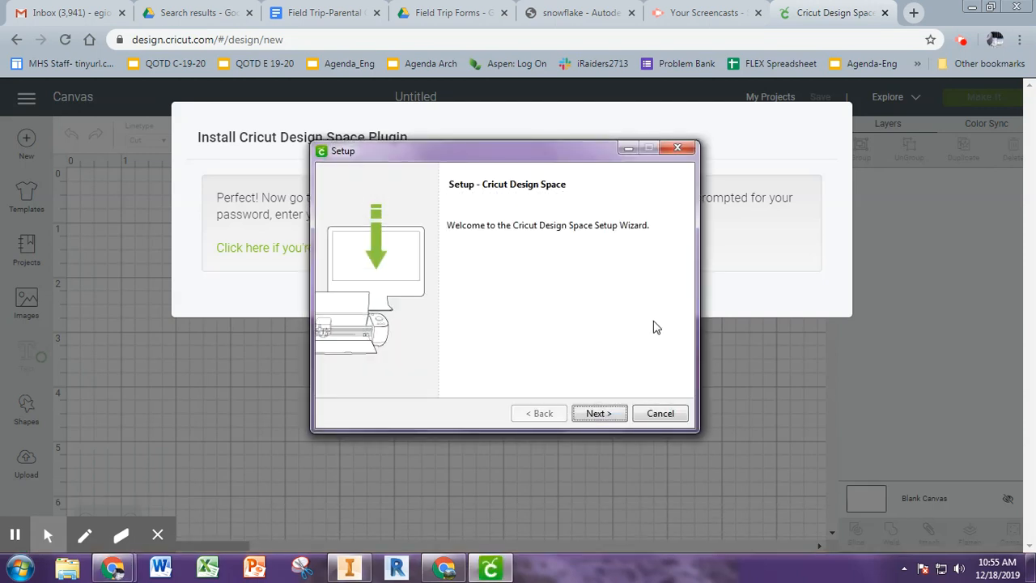
pyautogui.click(603, 413)
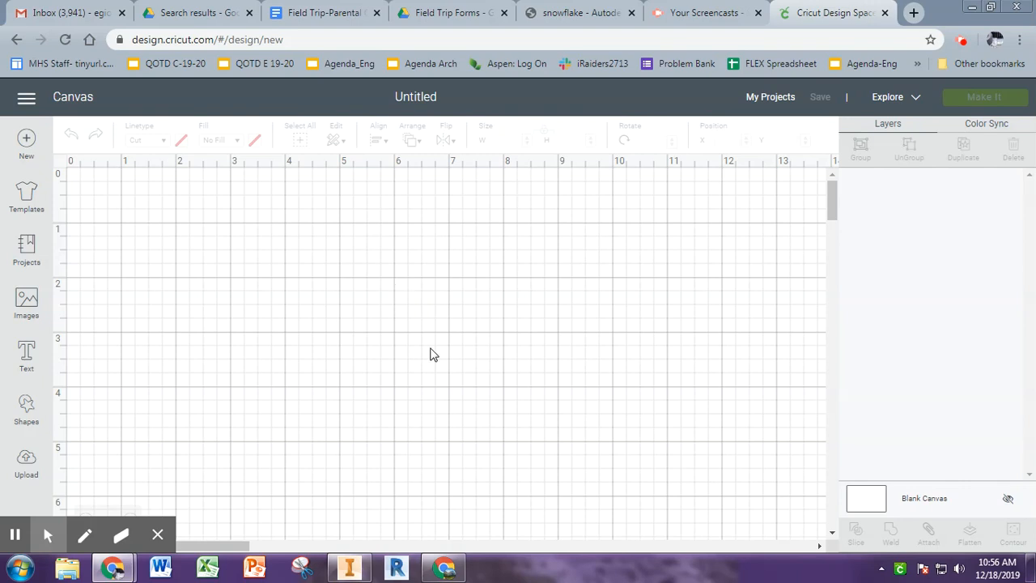
# Start an image upload on the blank canvas and browse for a file
pyautogui.click(19, 465)
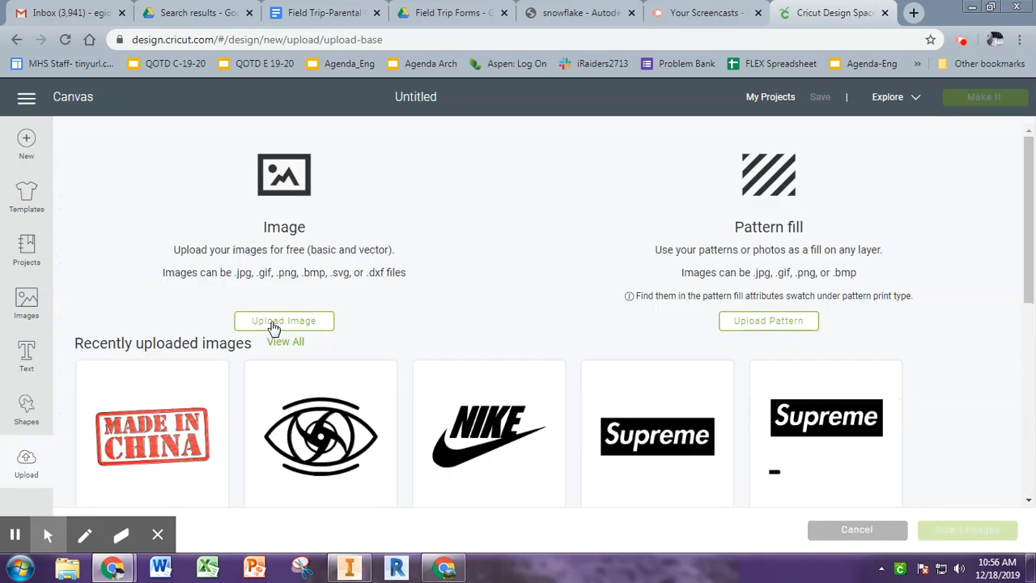
pyautogui.click(273, 323)
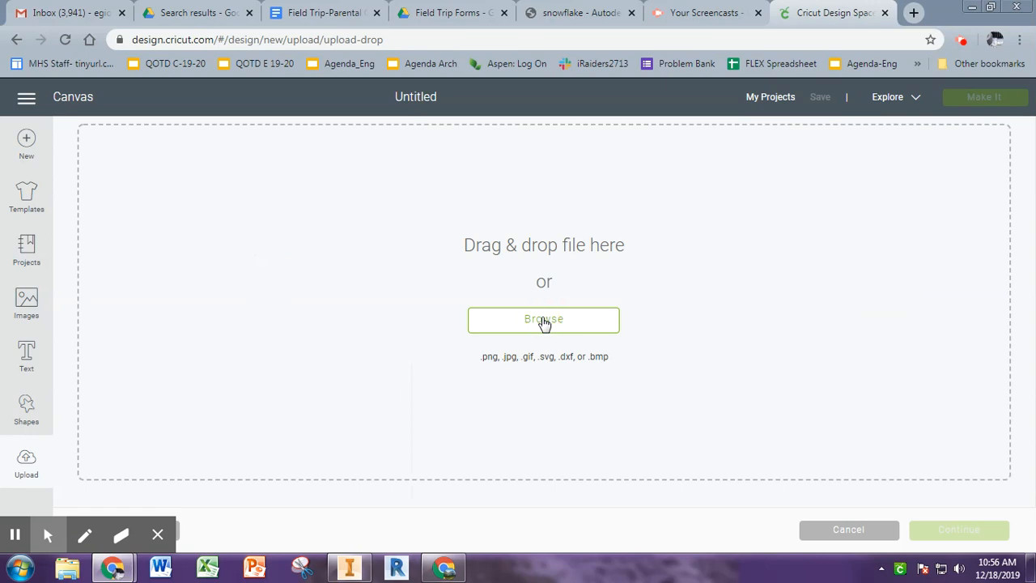
pyautogui.click(544, 321)
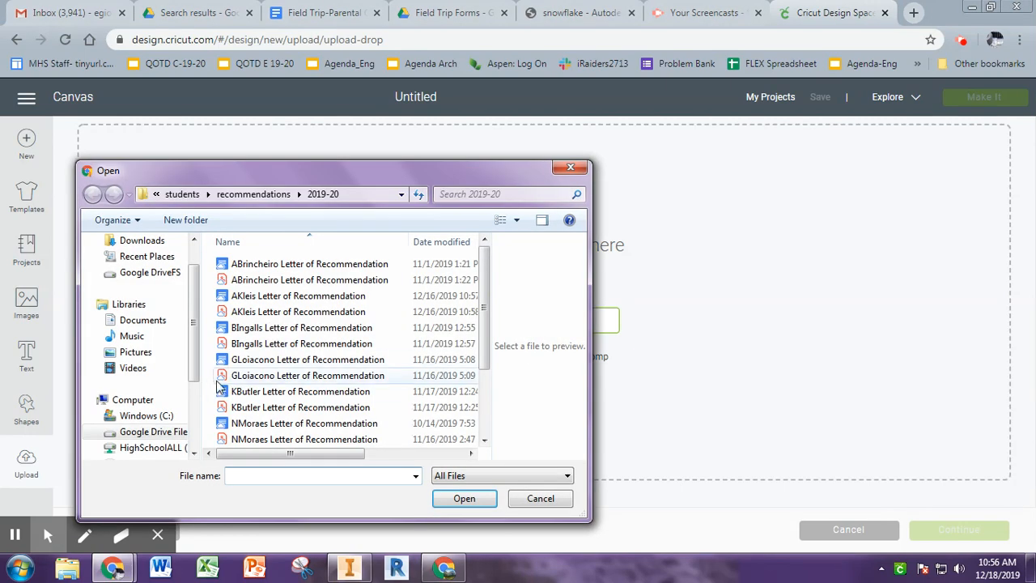
# Browse through My Drive to the snowflakes folder inside fun projects and widen the file dialog
pyautogui.click(144, 272)
pyautogui.doubleClick(245, 266)
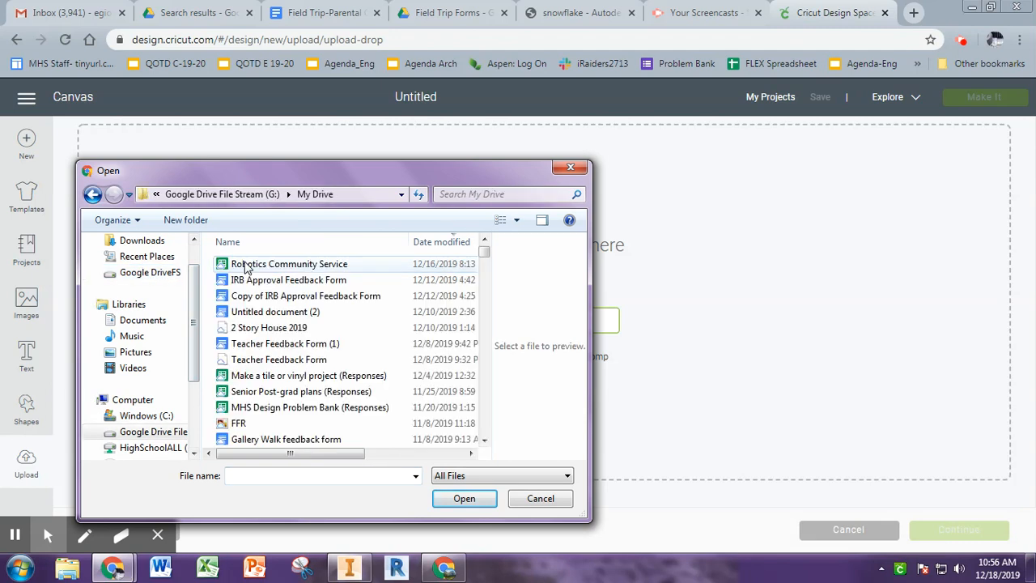
pyautogui.scroll(-12, 316, 389)
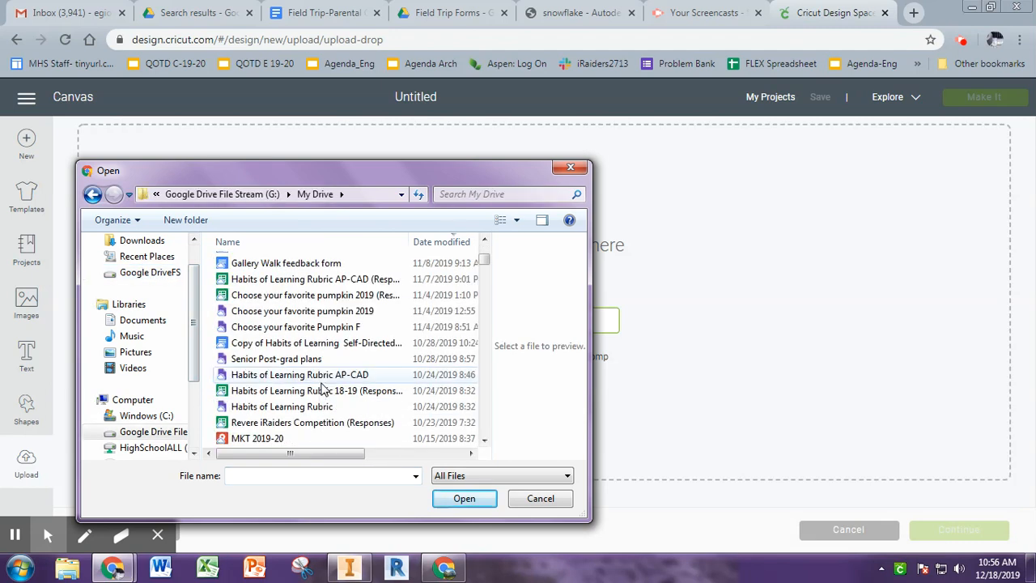
pyautogui.scroll(-15, 322, 390)
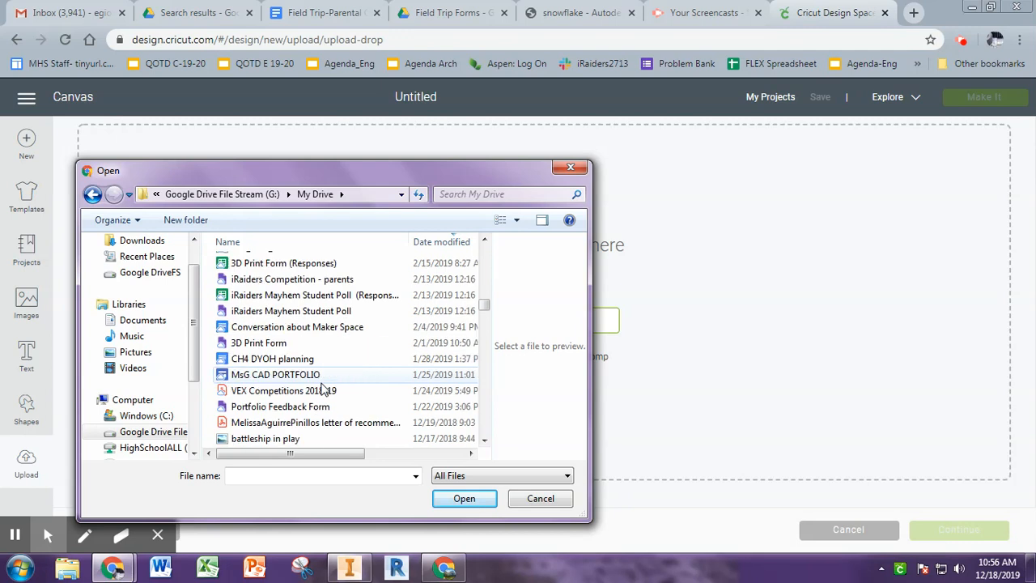
pyautogui.moveTo(484, 327); pyautogui.dragTo(503, 431)
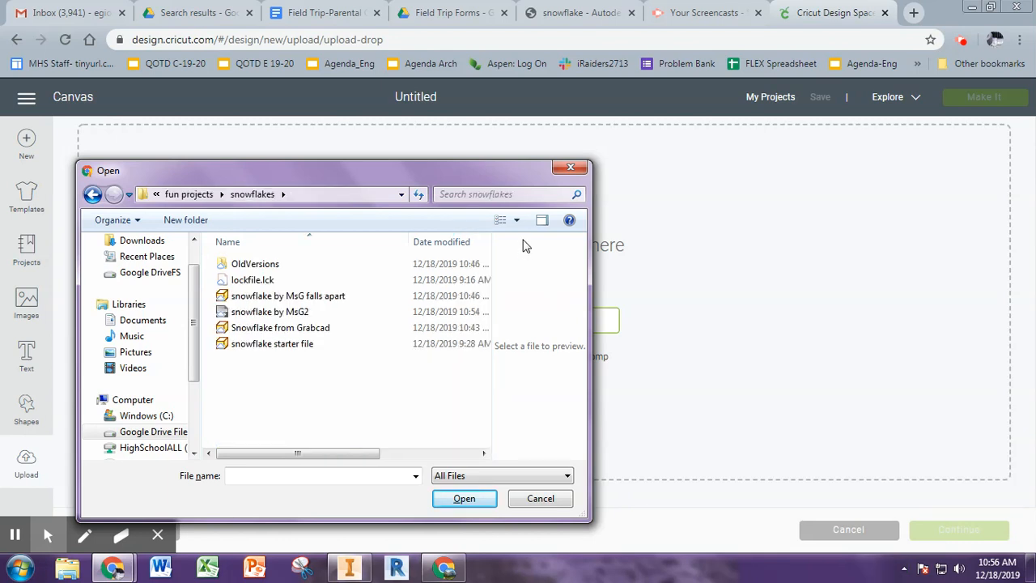
pyautogui.moveTo(591, 280); pyautogui.dragTo(682, 277)
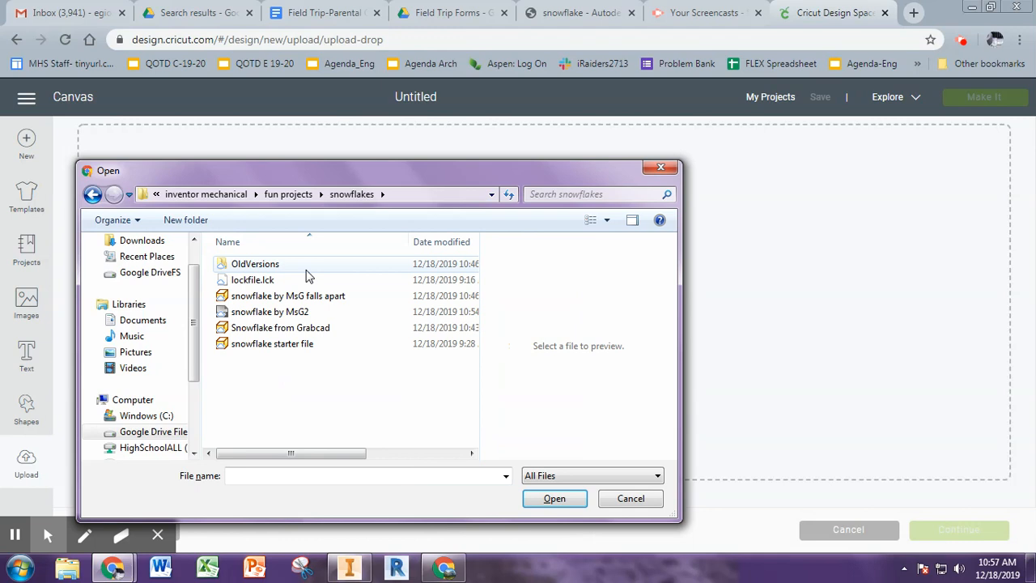
# Set the file list to Details view and open the snowflake by MsG2 file from the snowflakes folder for upload
pyautogui.click(258, 318)
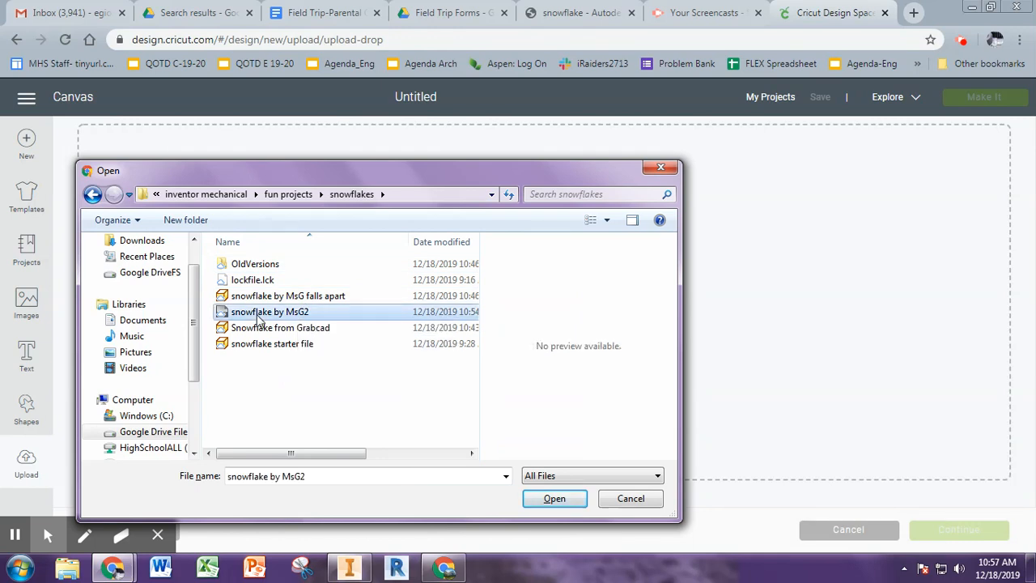
pyautogui.click(606, 220)
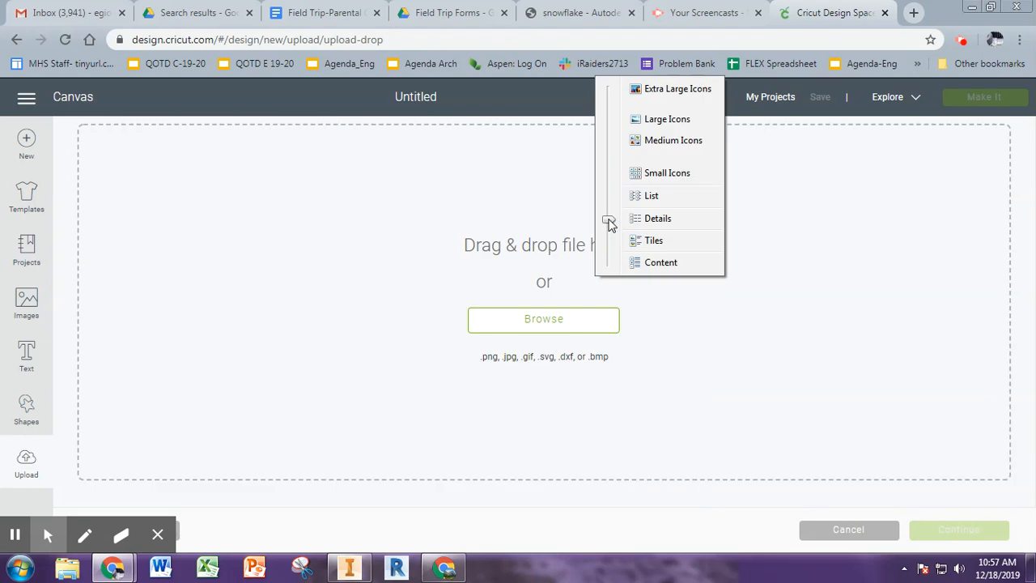
pyautogui.click(118, 568)
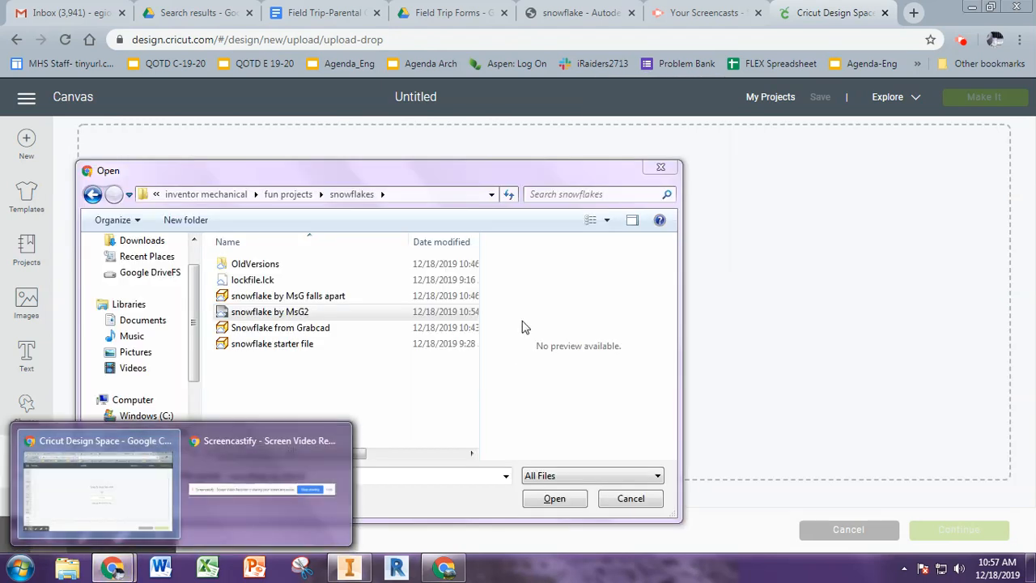
pyautogui.click(604, 224)
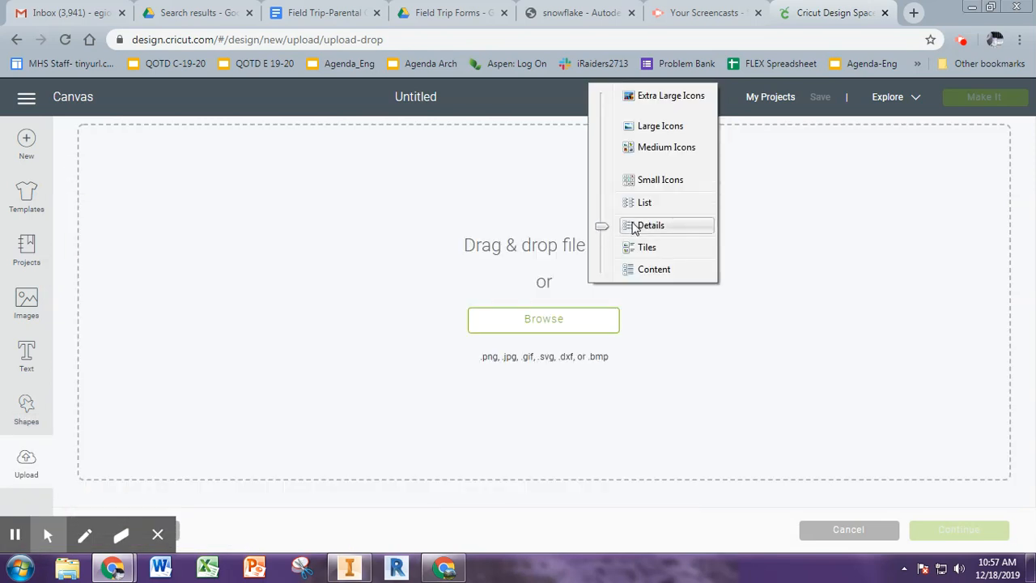
pyautogui.click(634, 226)
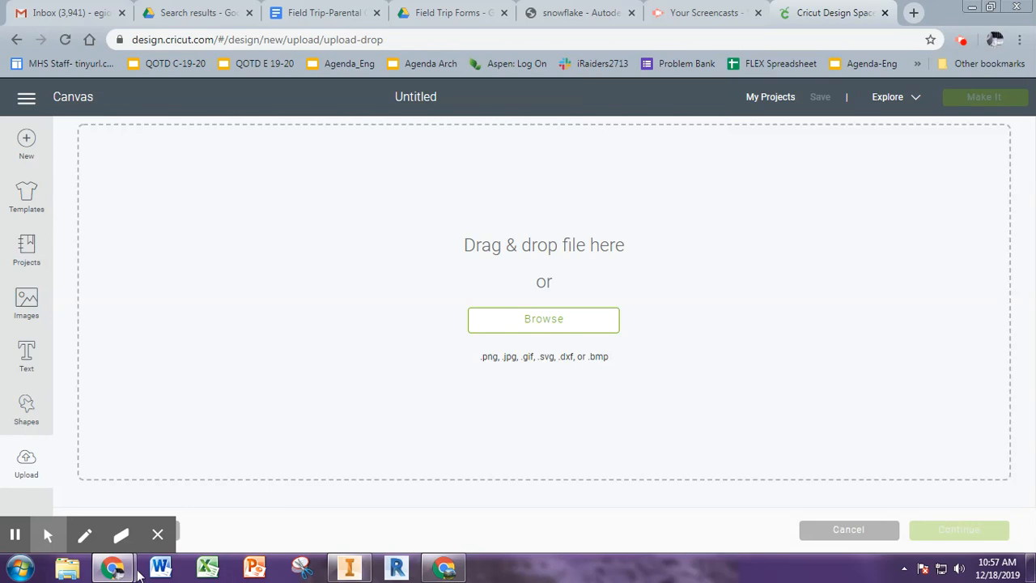
pyautogui.click(223, 495)
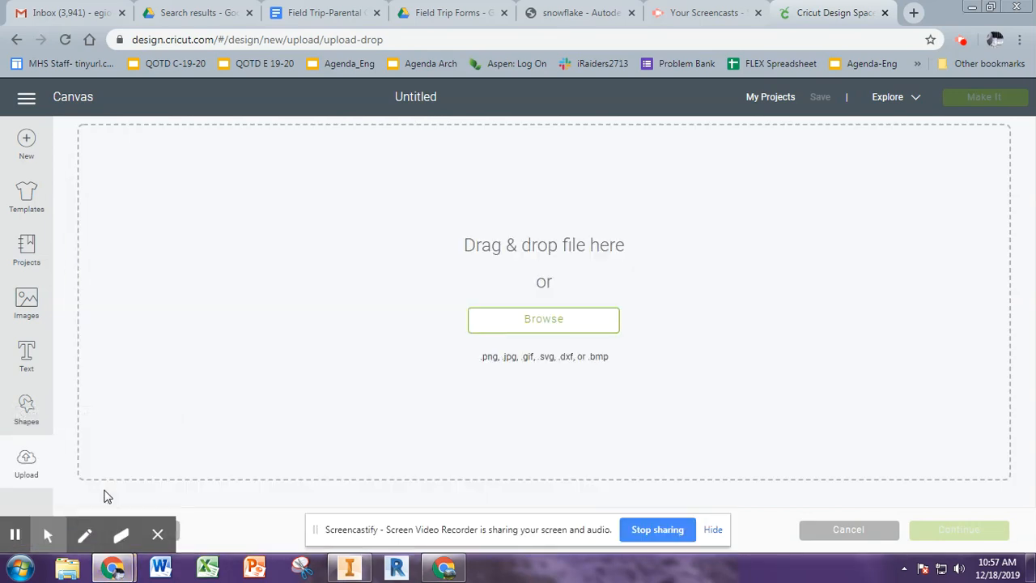
pyautogui.moveTo(113, 568)
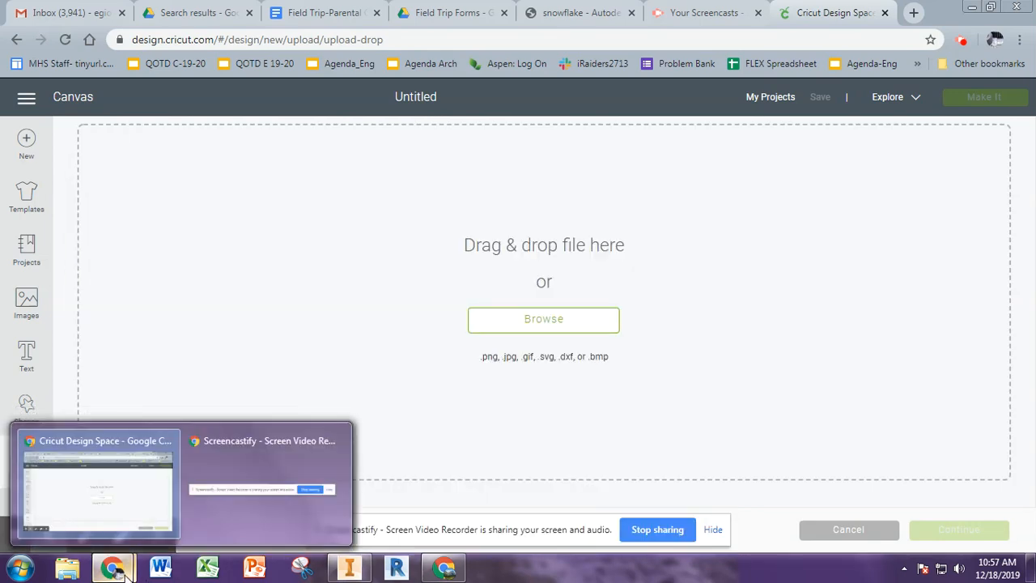
pyautogui.click(159, 504)
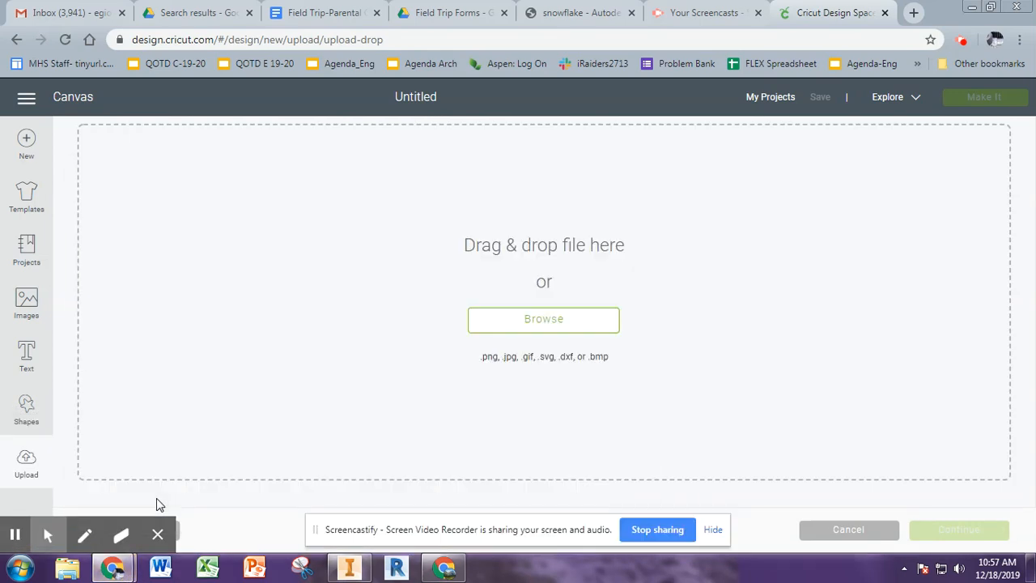
pyautogui.click(680, 372)
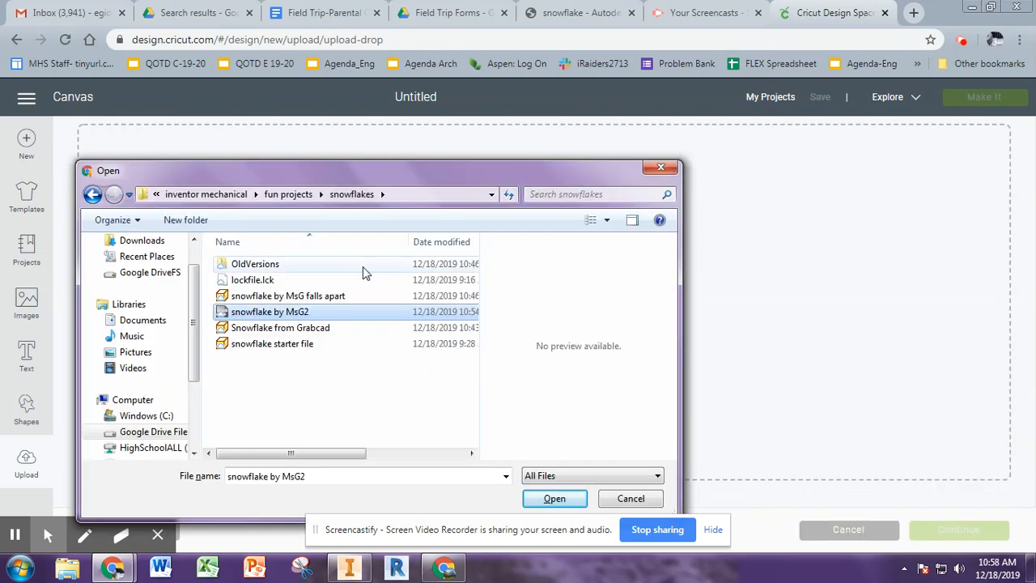
pyautogui.click(537, 503)
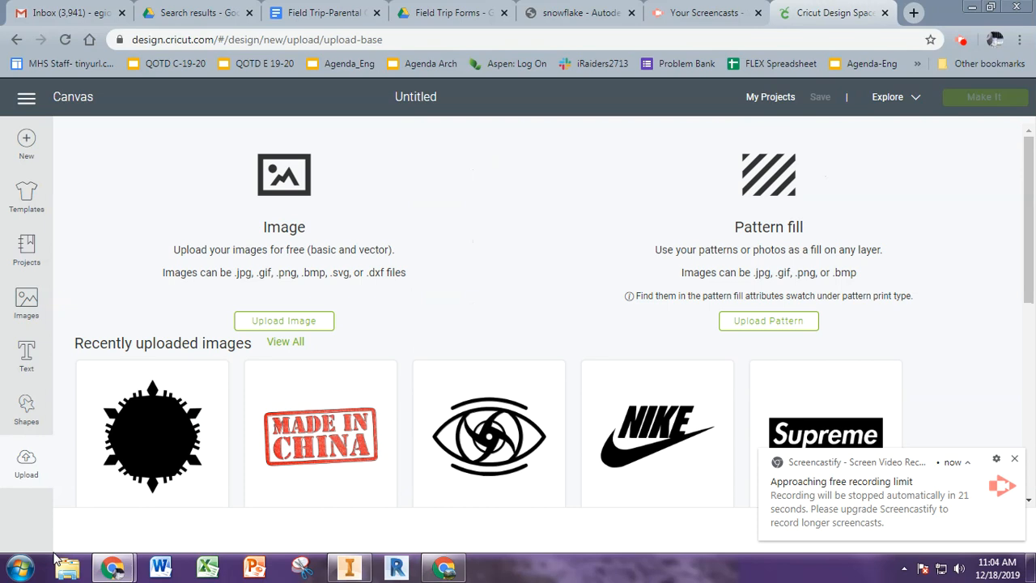
# Select the black snowflake image among the recently uploaded images and look through the rest of the uploads
pyautogui.click(151, 441)
pyautogui.scroll(-2, 151, 442)
pyautogui.scroll(-2, 160, 462)
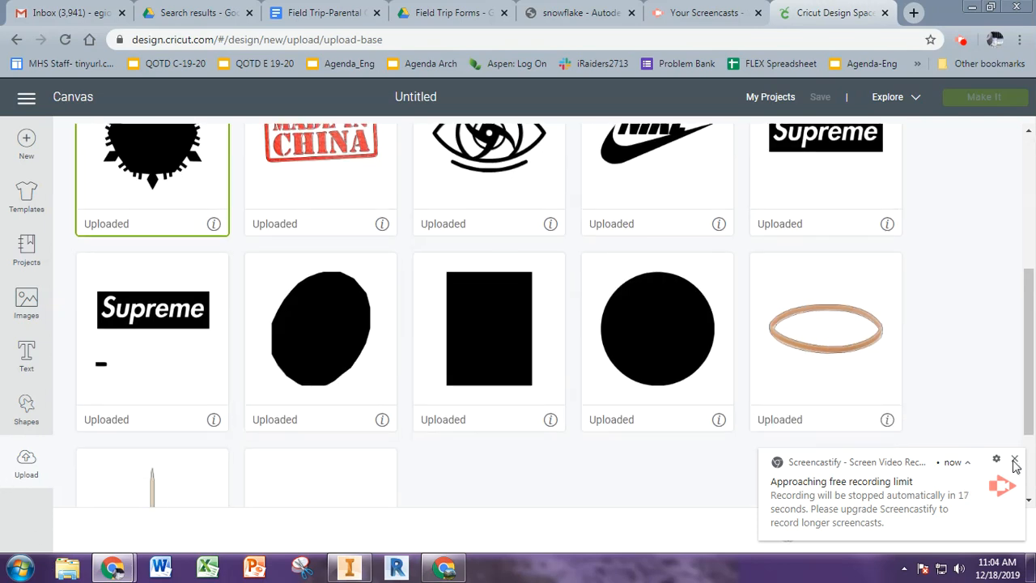
pyautogui.click(980, 511)
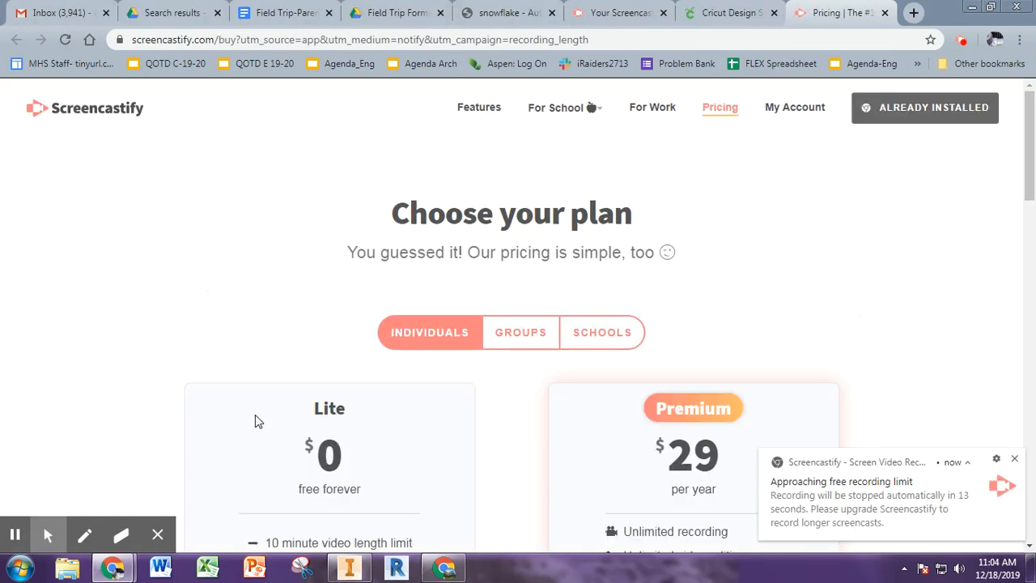
pyautogui.moveTo(158, 541)
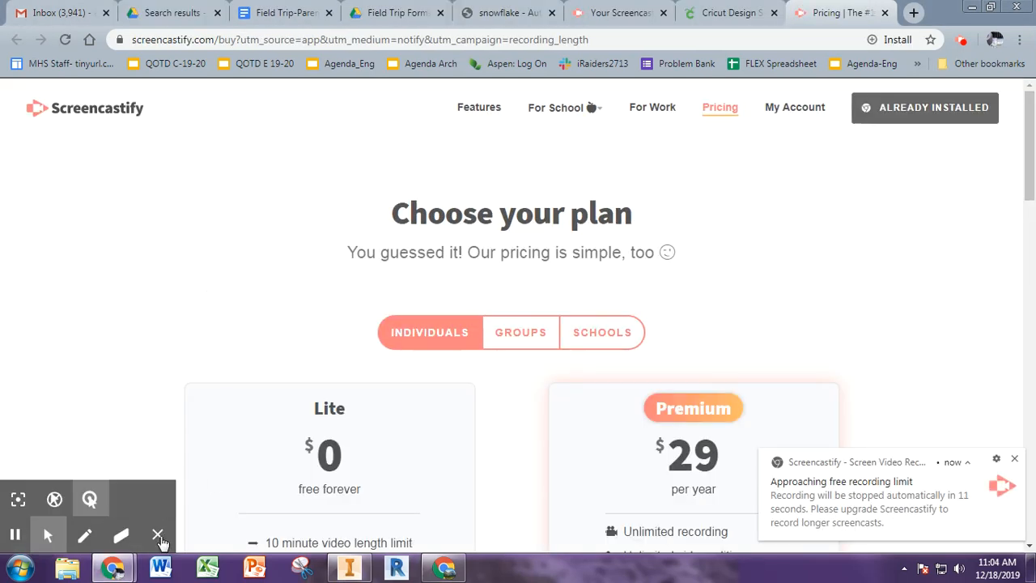